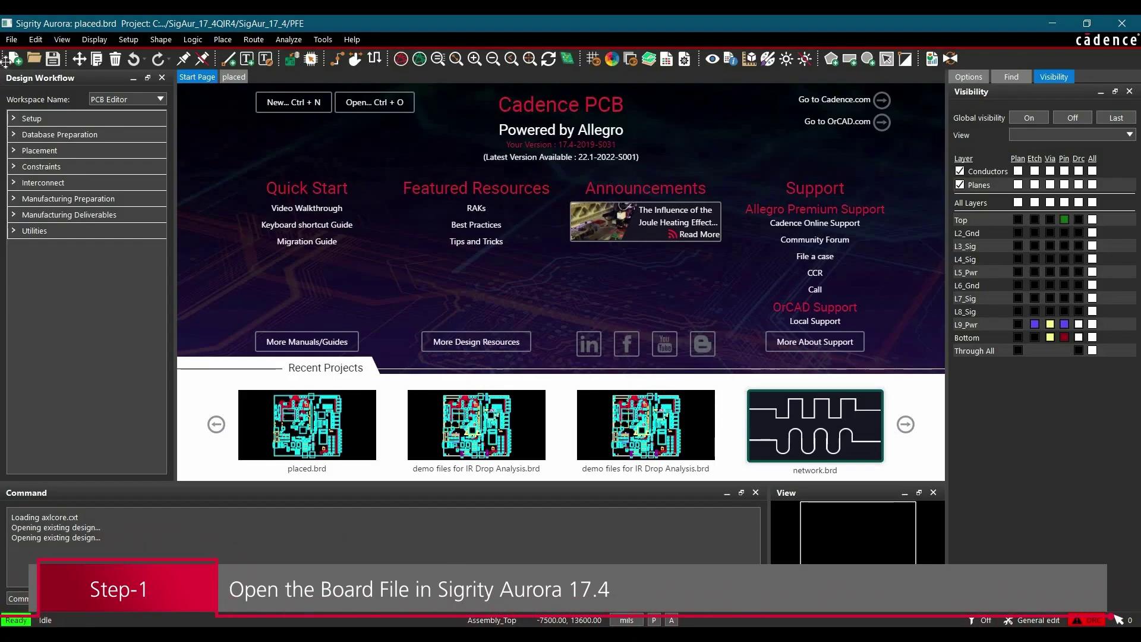
- Open 'demo files for IR Drop Analysis.brd' from the Desktop demo folder and zoom to fit the board
{"action": "left_click", "coordinate": [11, 39]}
{"action": "key", "text": "Return"}
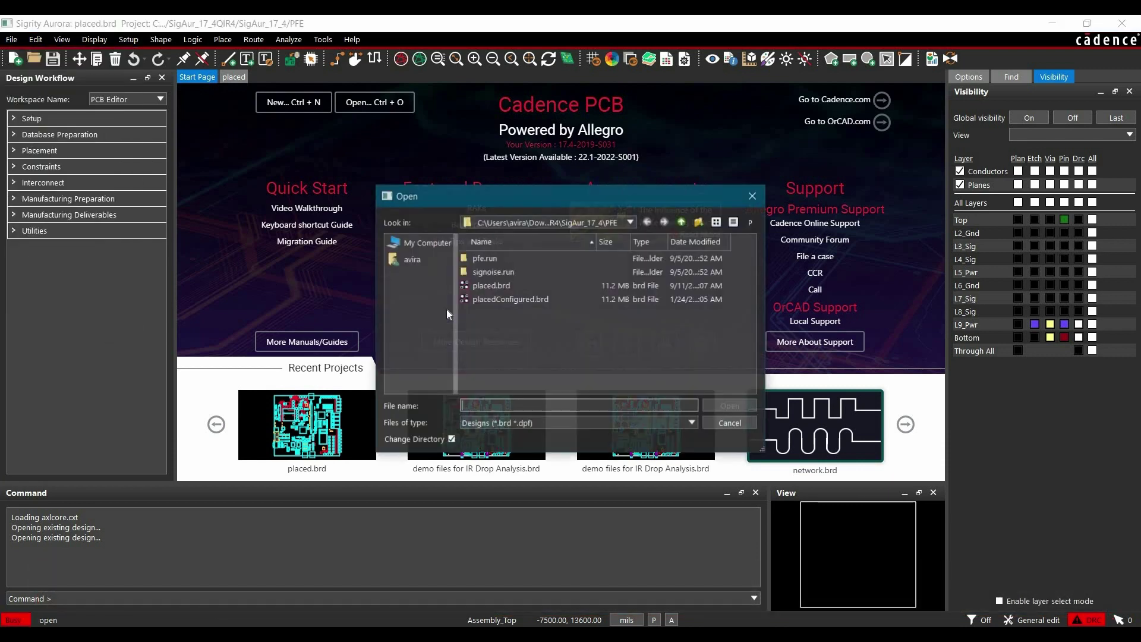
{"action": "left_click", "coordinate": [409, 258]}
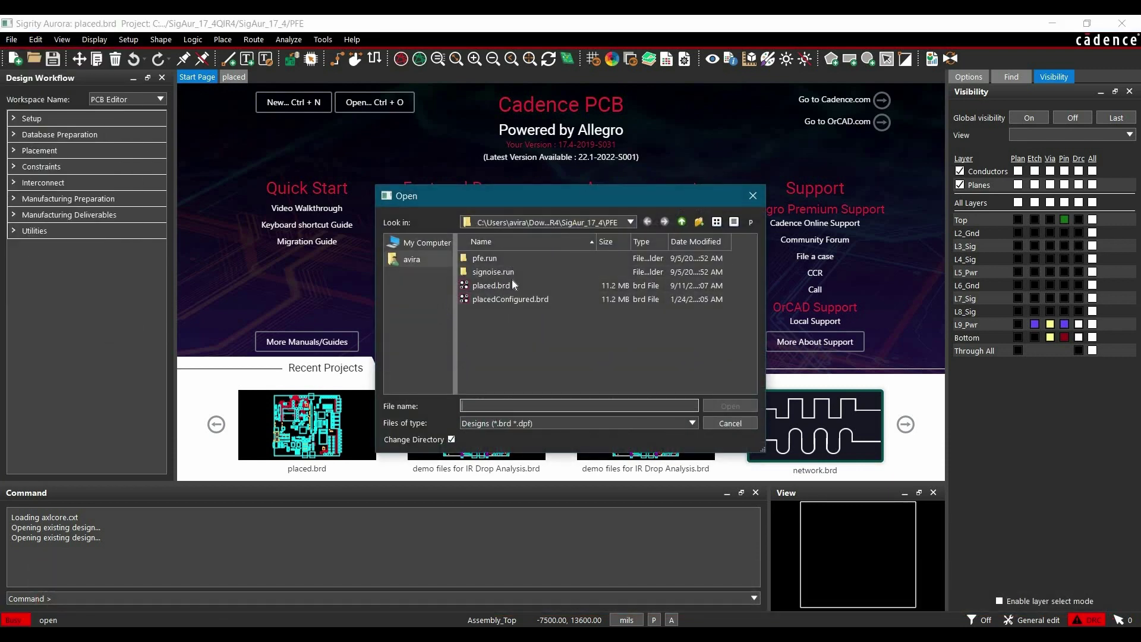
{"action": "scroll", "coordinate": [490, 339], "scroll_direction": "down", "scroll_amount": 3}
{"action": "double_click", "coordinate": [484, 259]}
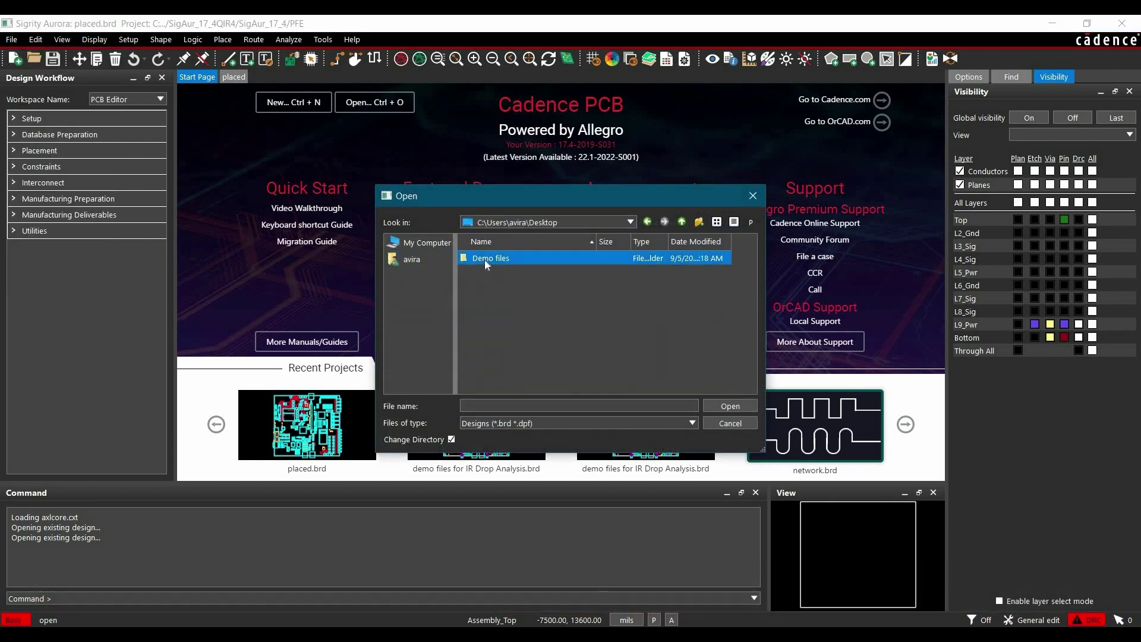
{"action": "double_click", "coordinate": [484, 259]}
{"action": "key", "text": "Return"}
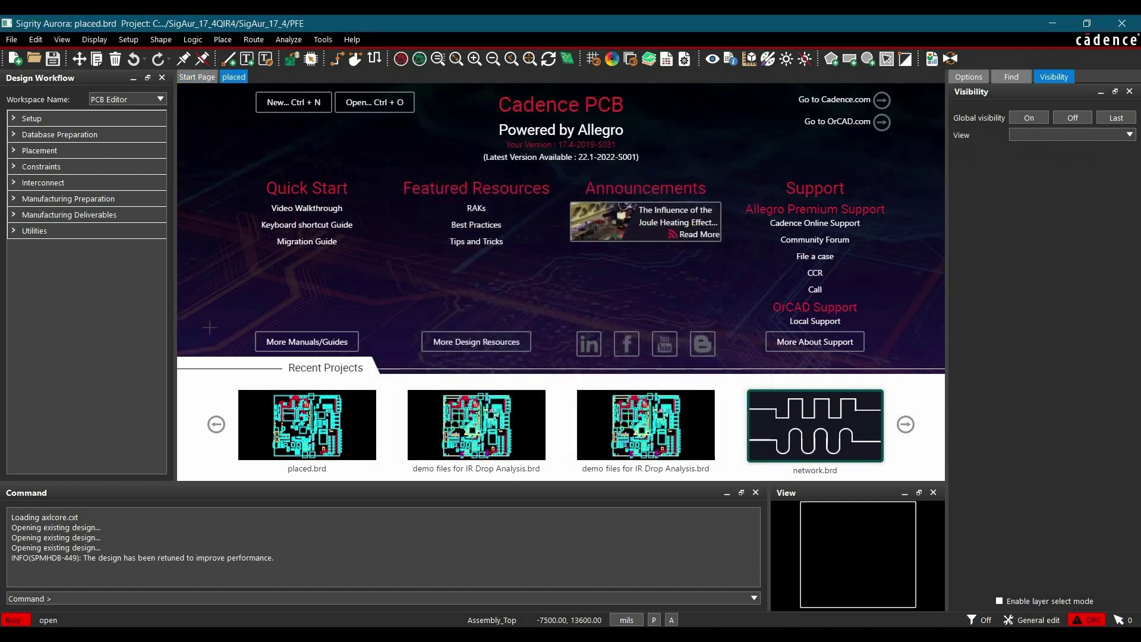
{"action": "left_click", "coordinate": [455, 60]}
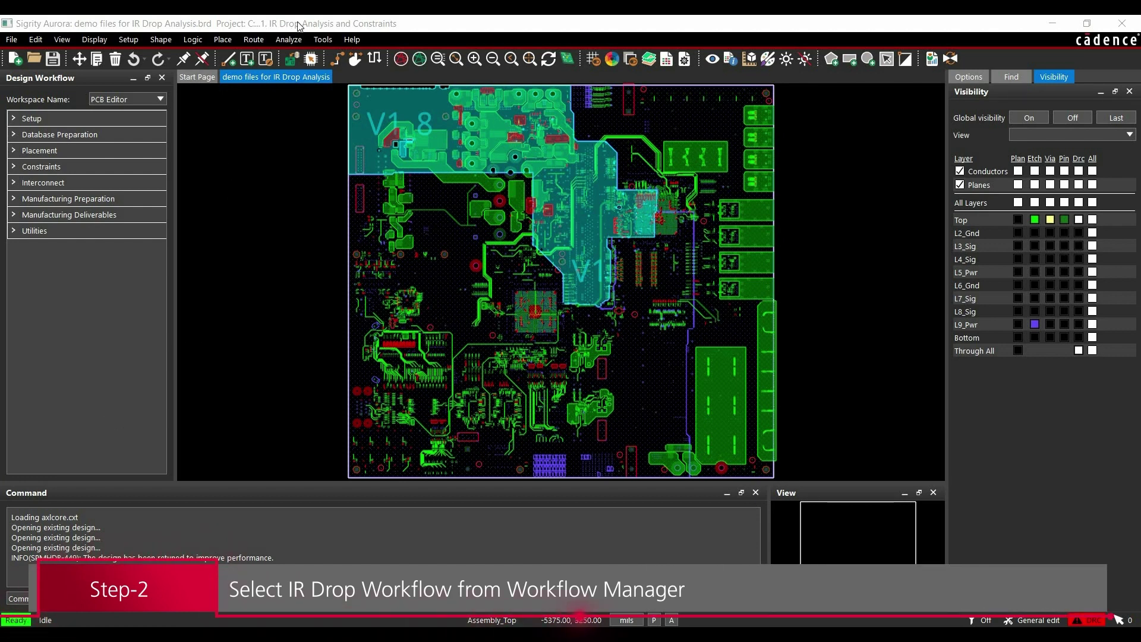
- In the Workflow Manager, choose IR Drop Workflow and bring up its analysis parameters setup
{"action": "left_click", "coordinate": [289, 39]}
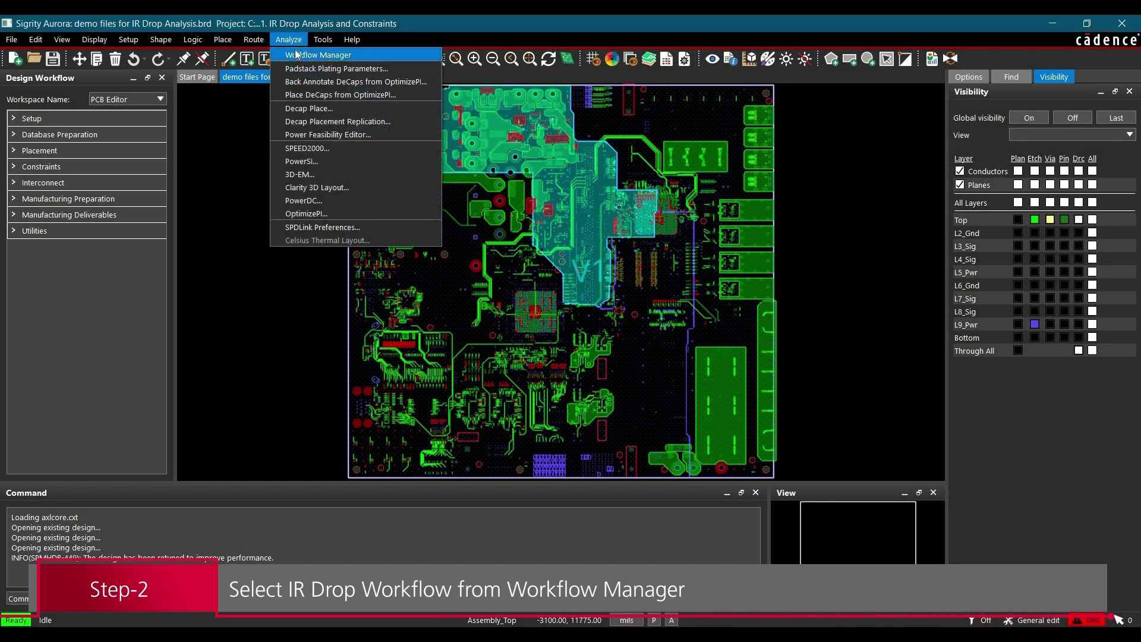
{"action": "left_click", "coordinate": [298, 57]}
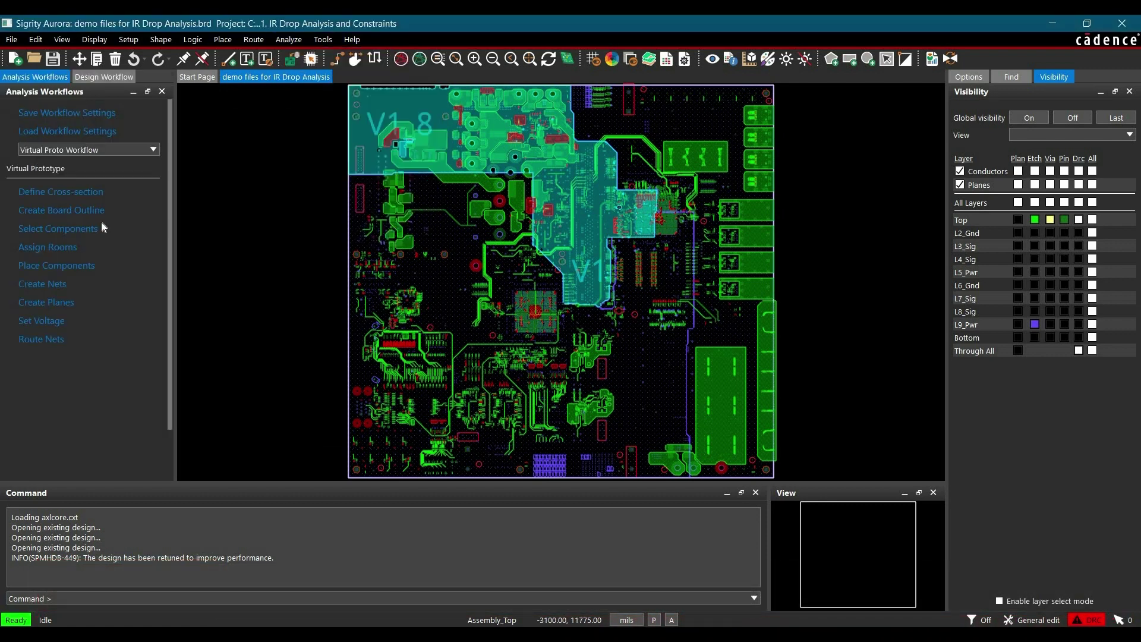
{"action": "left_click", "coordinate": [87, 149]}
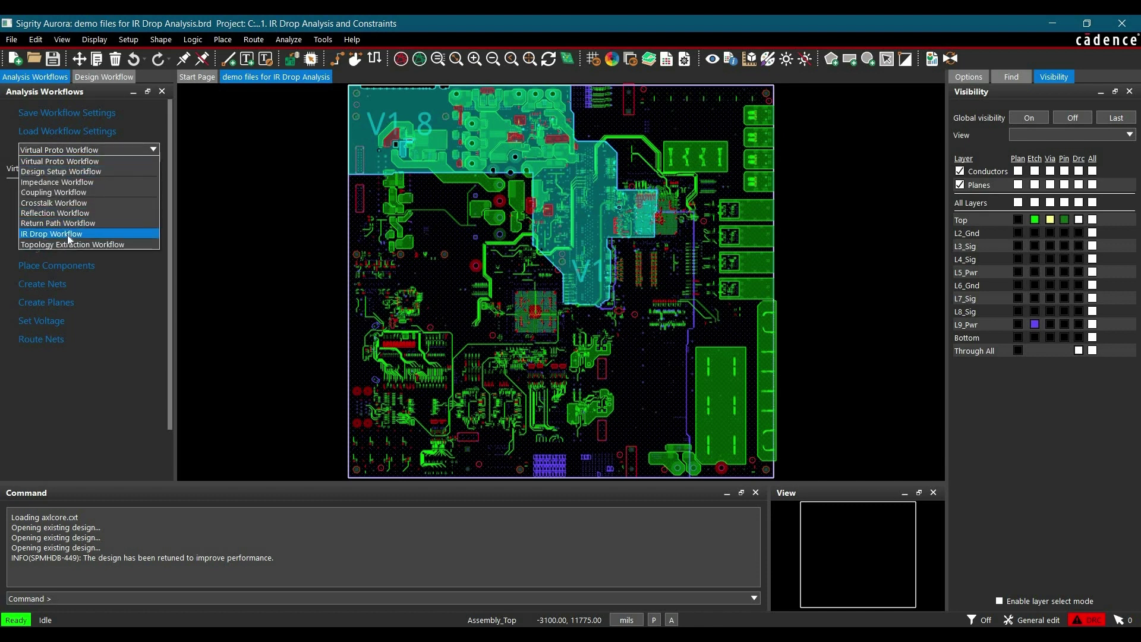
{"action": "left_click", "coordinate": [67, 234]}
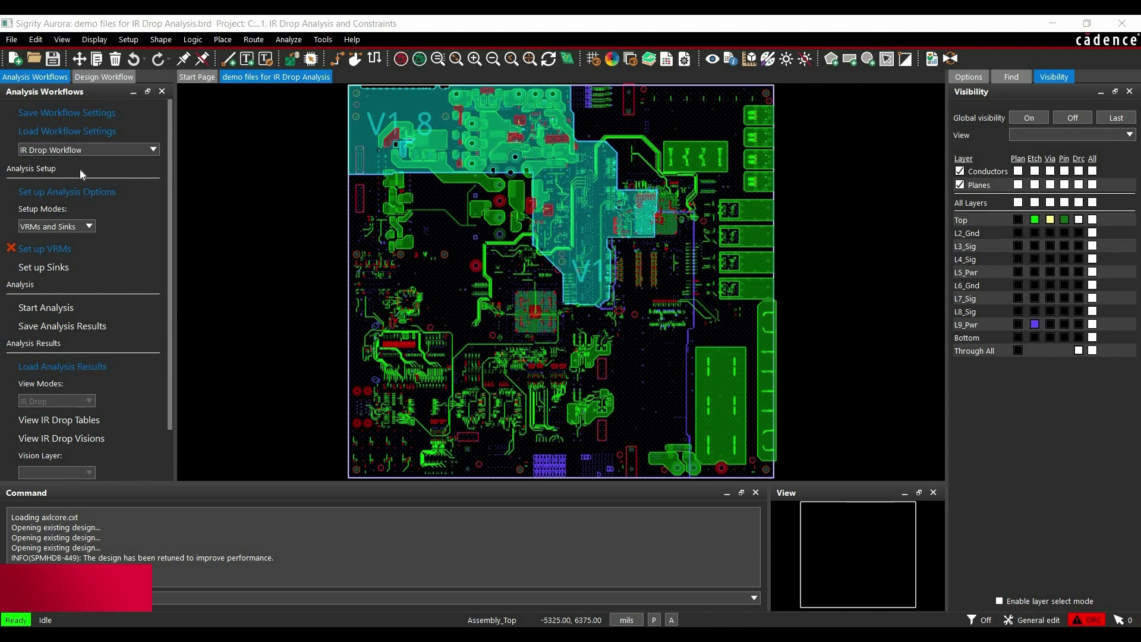
{"action": "left_click", "coordinate": [50, 200]}
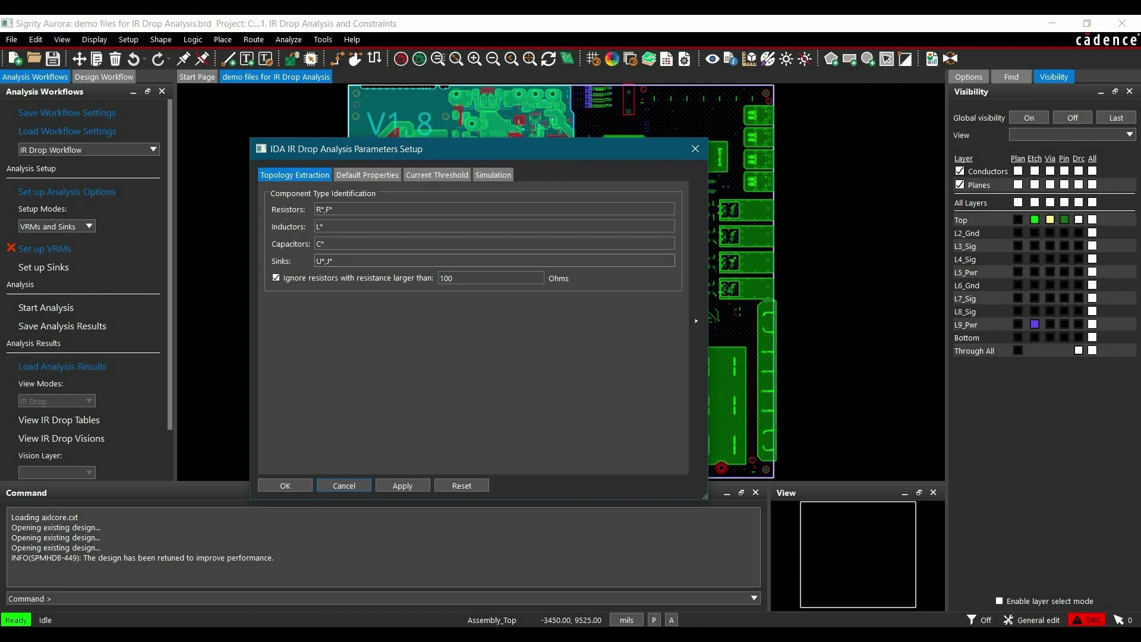
- Append XU* to the Sinks pattern so it reads U*,J*,XU*, and apply it
{"action": "left_click", "coordinate": [333, 261]}
{"action": "type", "text": ",X"}
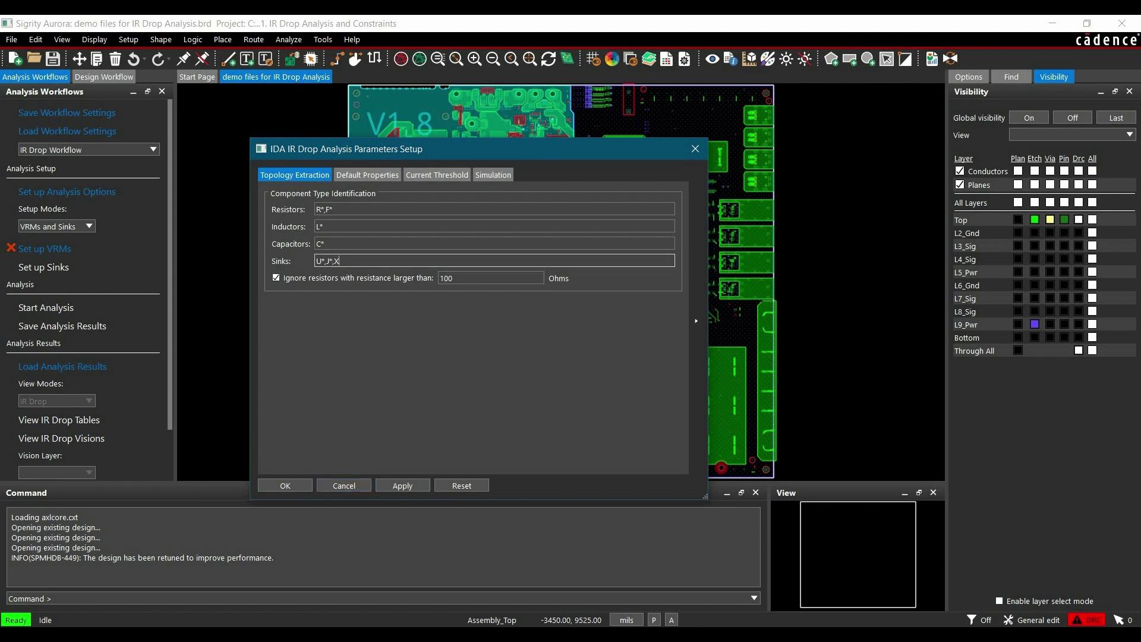
{"action": "type", "text": "U*"}
{"action": "left_click", "coordinate": [396, 485]}
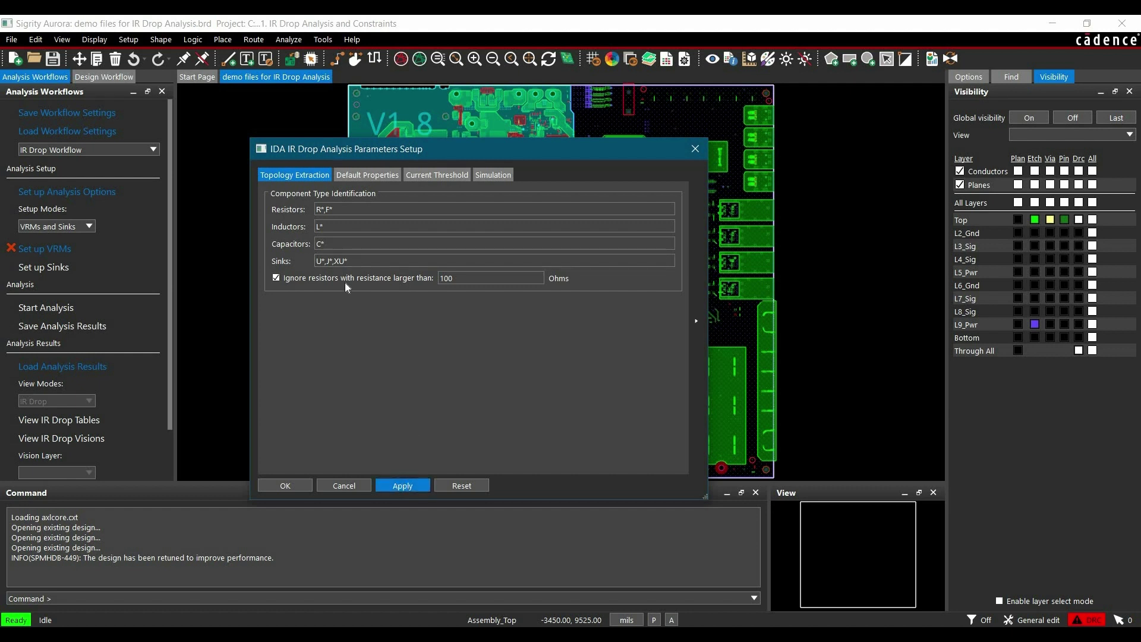
- Review the Default Properties and Simulation tabs, keep ideal ground off, then apply and close the parameters
{"action": "left_click", "coordinate": [366, 175]}
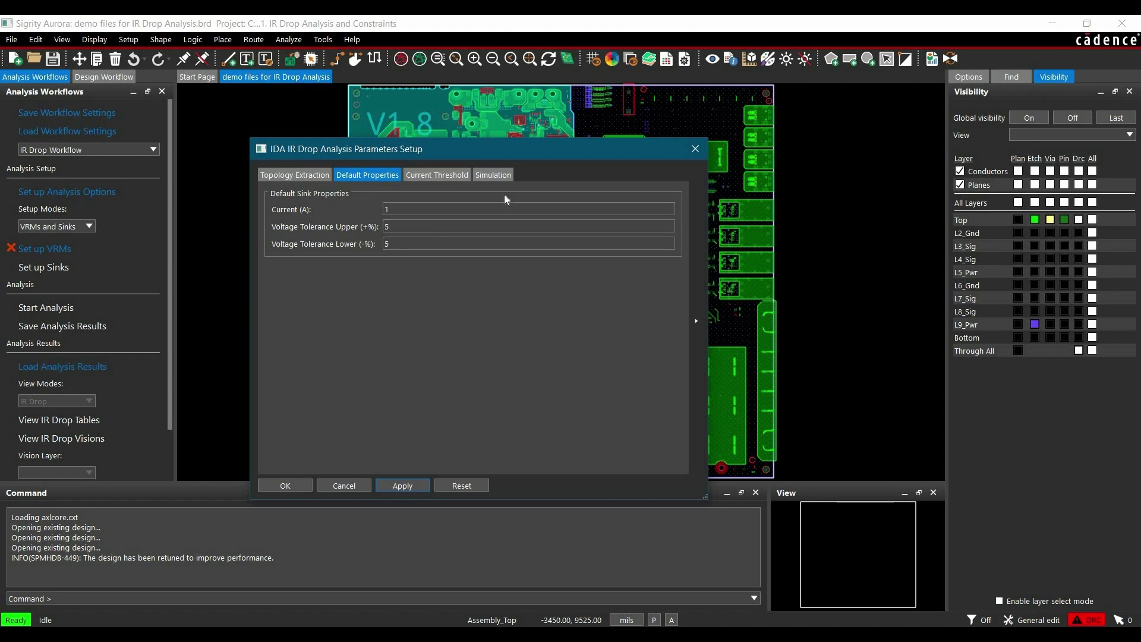
{"action": "left_click", "coordinate": [496, 175]}
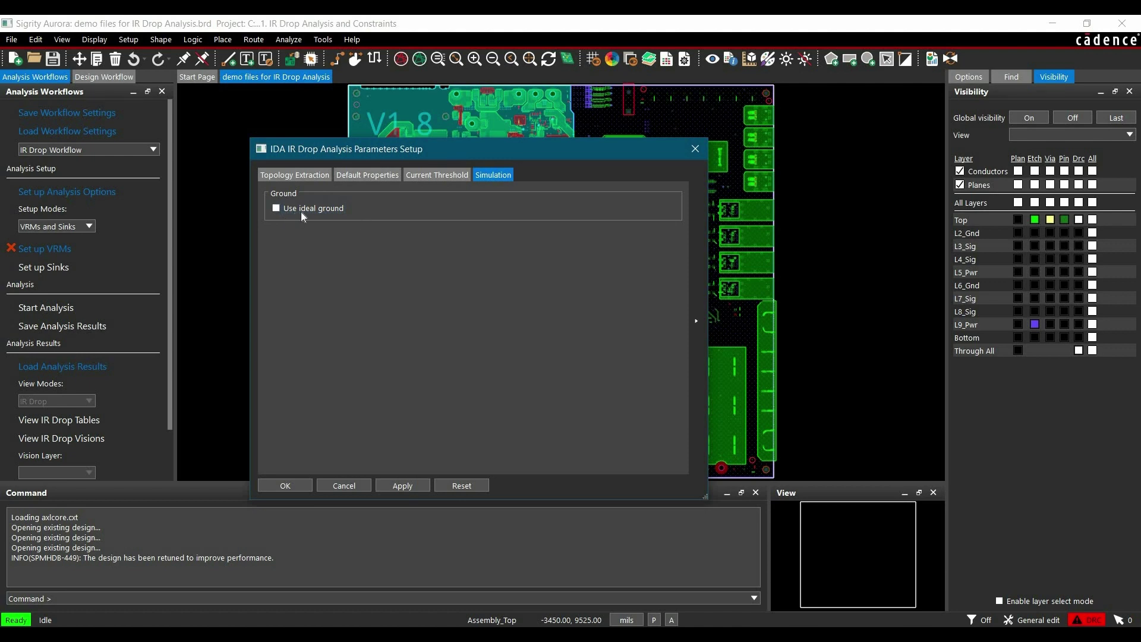
{"action": "left_click", "coordinate": [404, 485]}
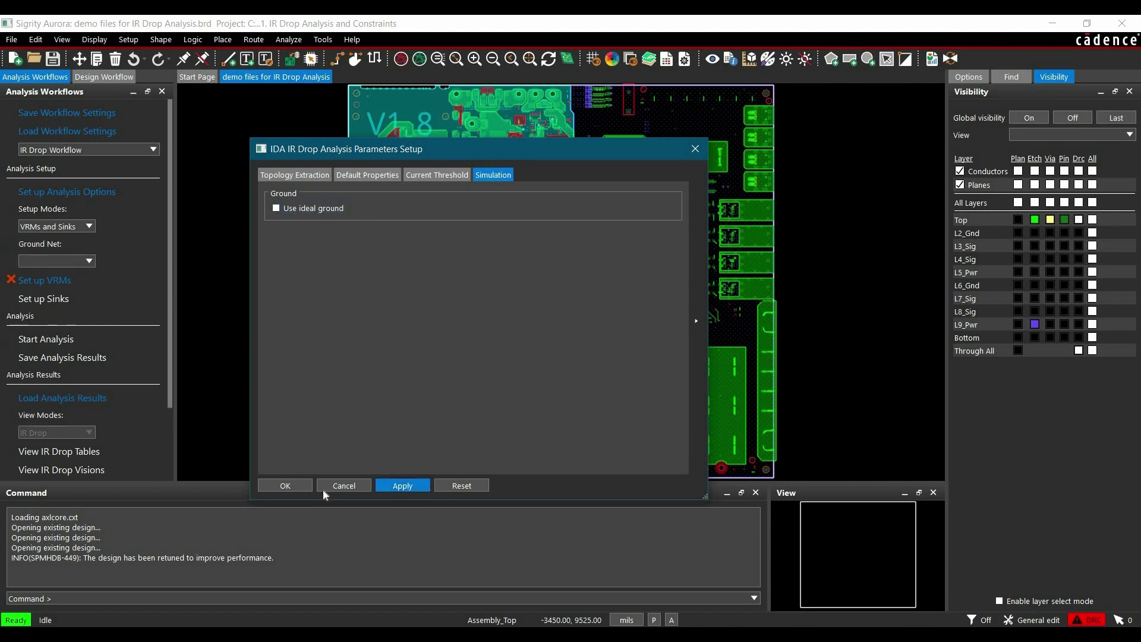
{"action": "left_click", "coordinate": [295, 487]}
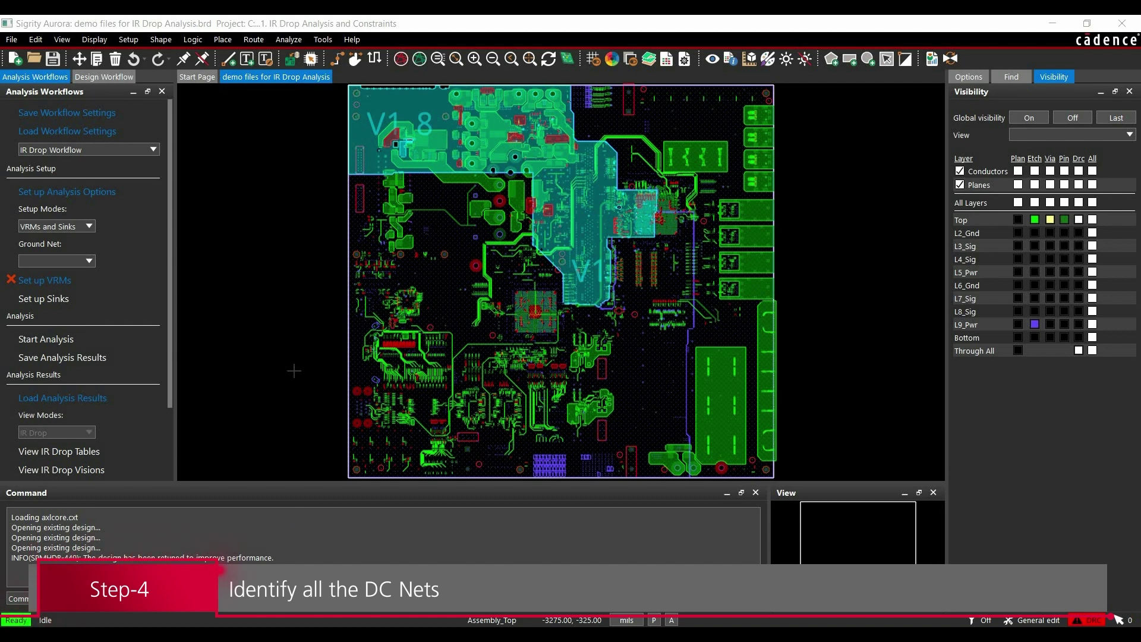
- In Identify DC Nets, filter to V1_8 and apply a 1.8 V voltage to it
{"action": "left_click", "coordinate": [193, 40]}
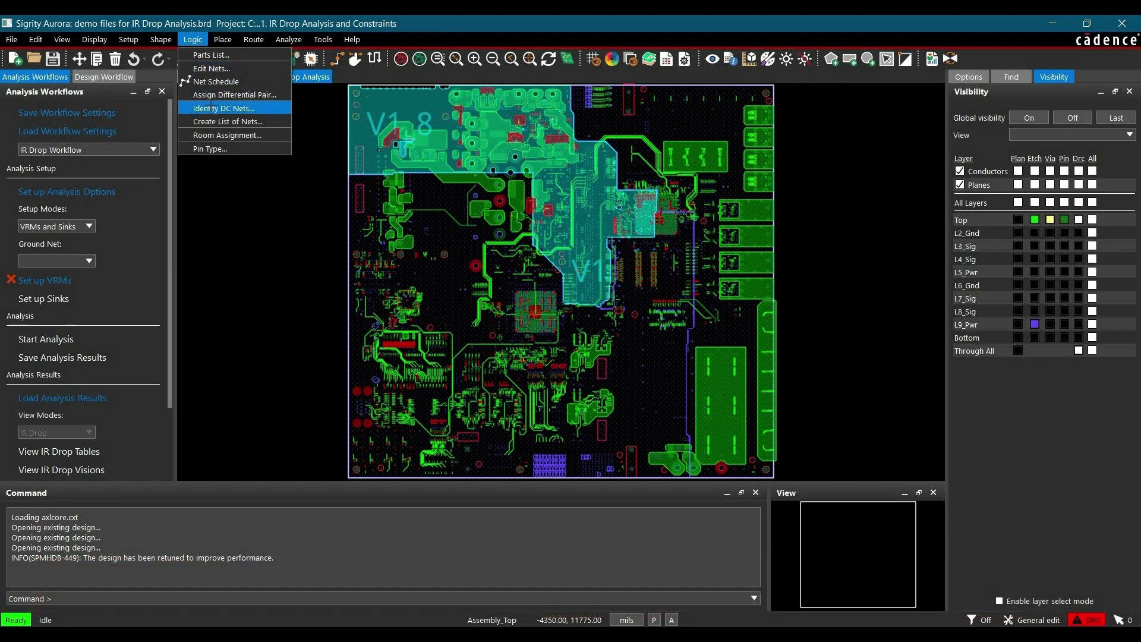
{"action": "left_click", "coordinate": [211, 108]}
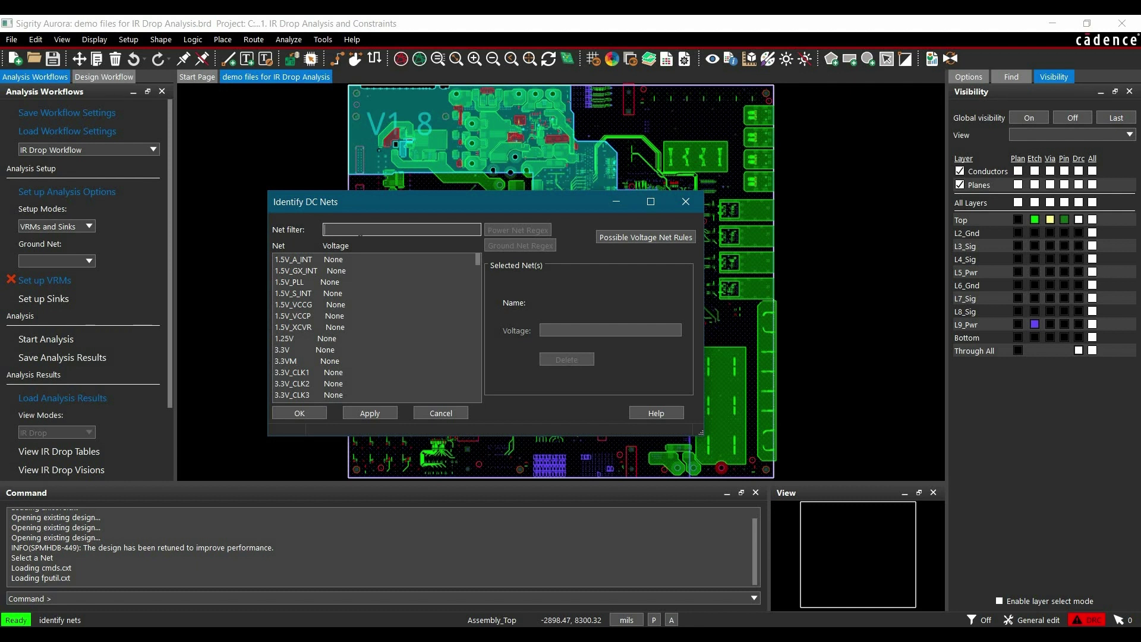
{"action": "type", "text": "V1_8"}
{"action": "left_click", "coordinate": [380, 259]}
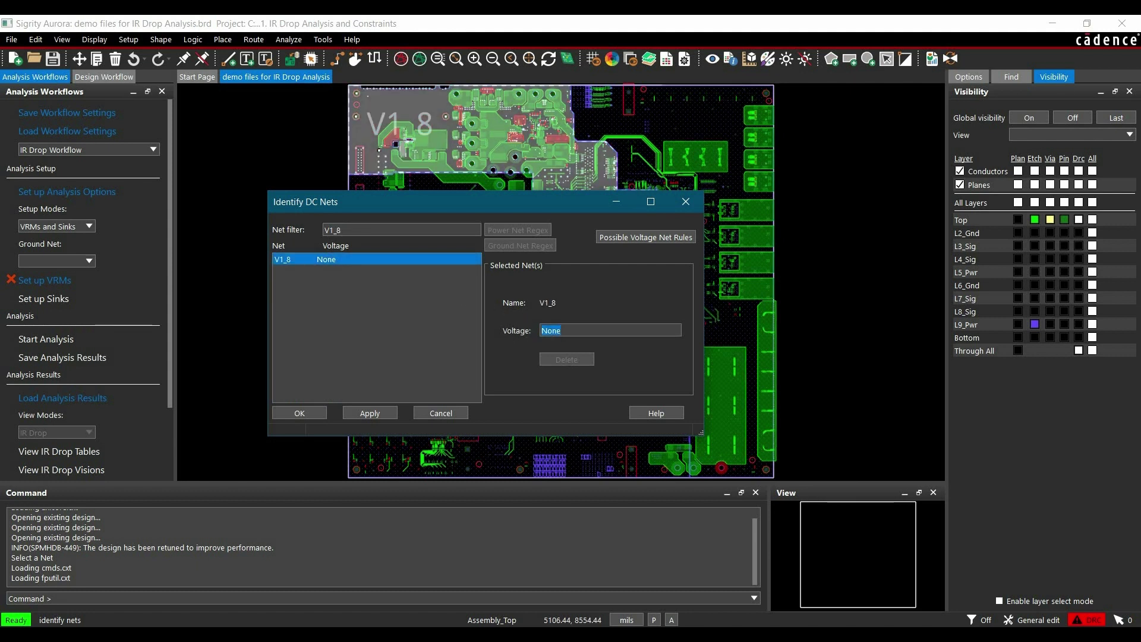
{"action": "left_click", "coordinate": [561, 331]}
{"action": "double_click", "coordinate": [560, 331]}
{"action": "type", "text": "1.8"}
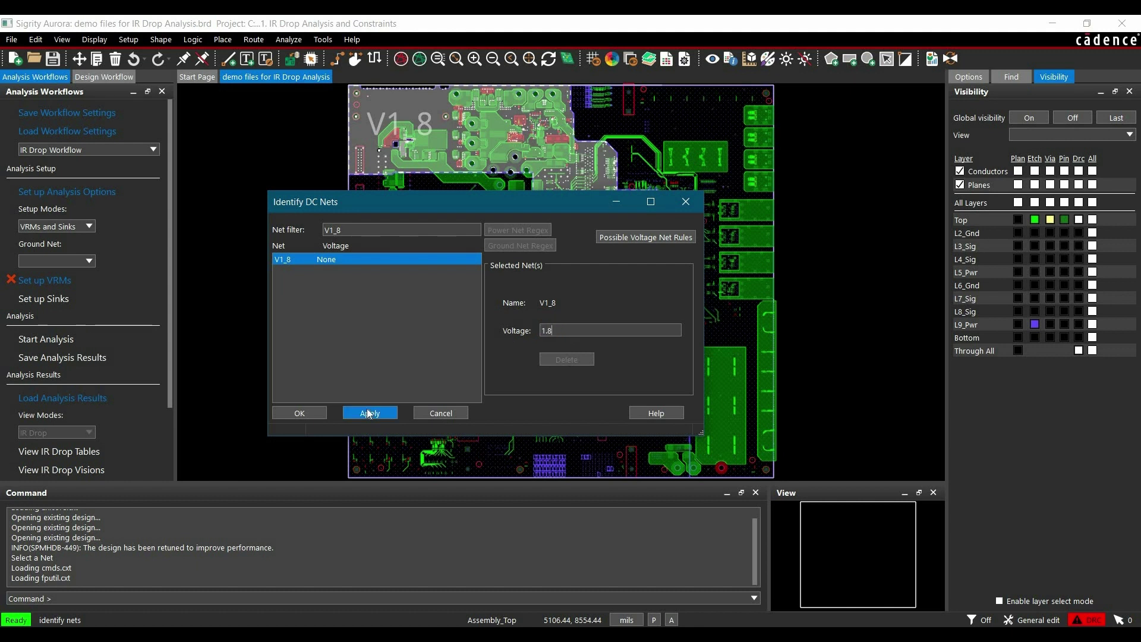
{"action": "left_click", "coordinate": [369, 413]}
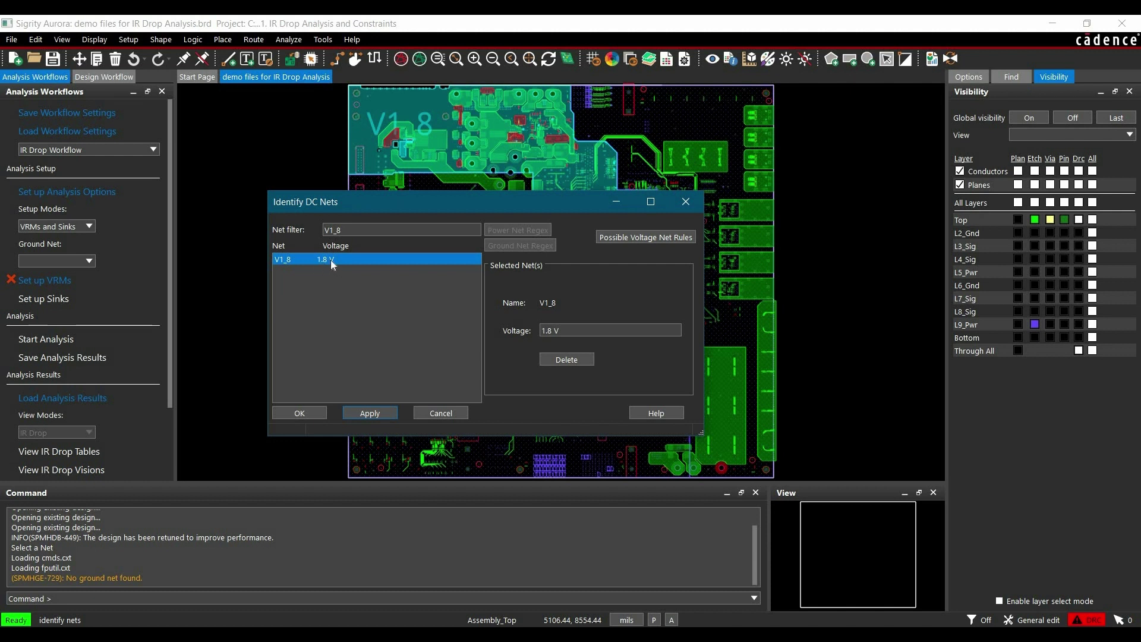
- Filter to GND, apply 0 V to it, and confirm the DC net settings
{"action": "double_click", "coordinate": [333, 229]}
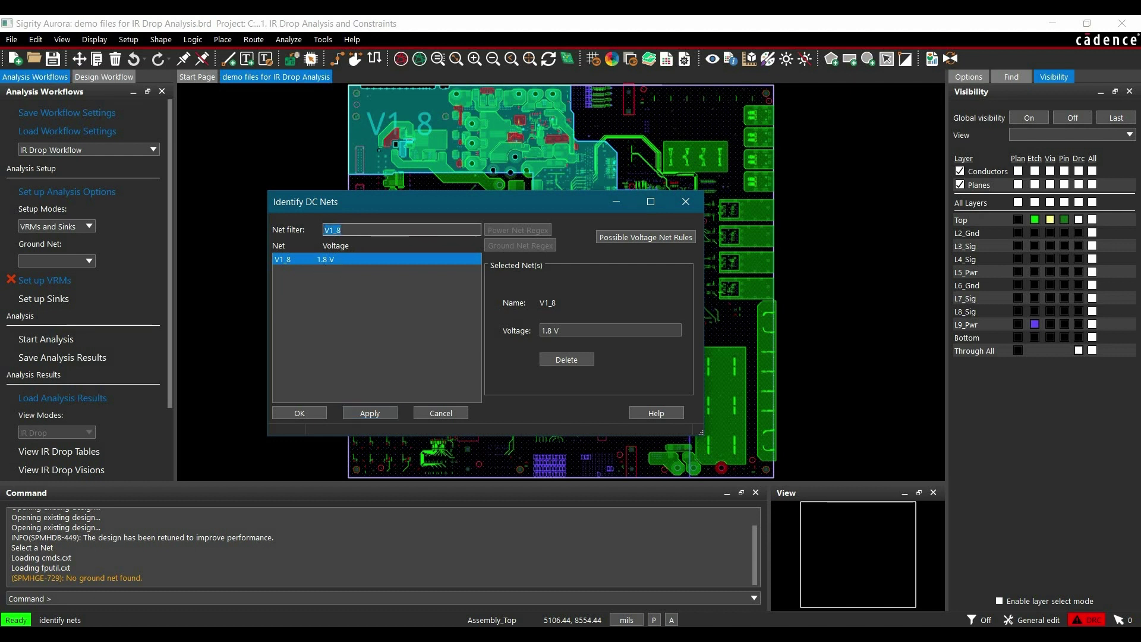
{"action": "type", "text": "GND"}
{"action": "left_click", "coordinate": [364, 259]}
{"action": "double_click", "coordinate": [550, 330]}
{"action": "type", "text": "0"}
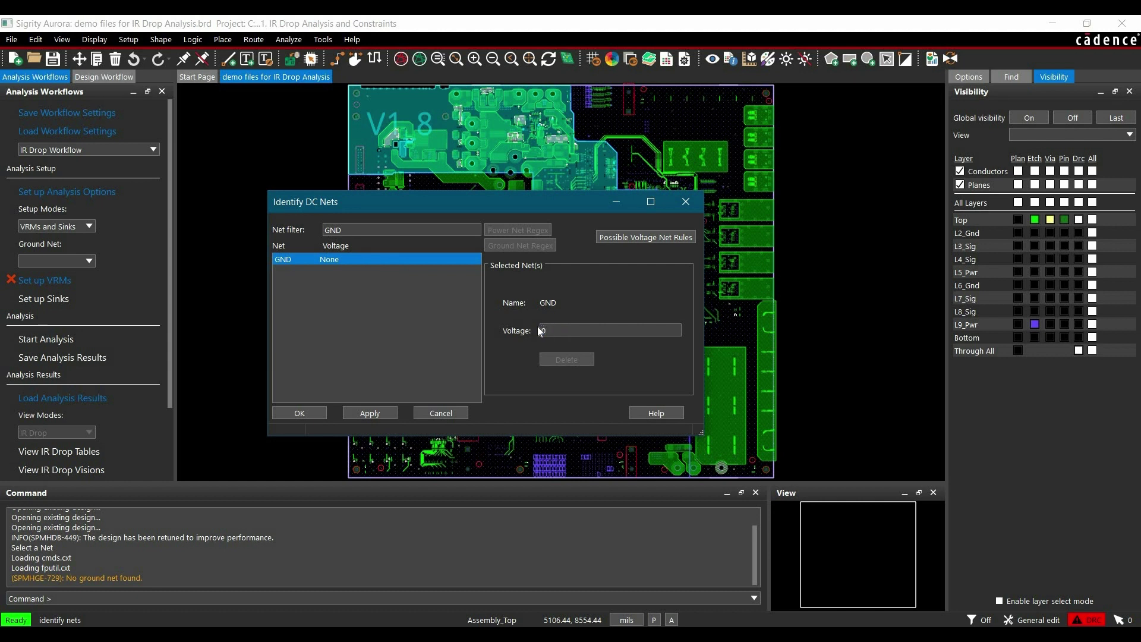
{"action": "left_click", "coordinate": [370, 415]}
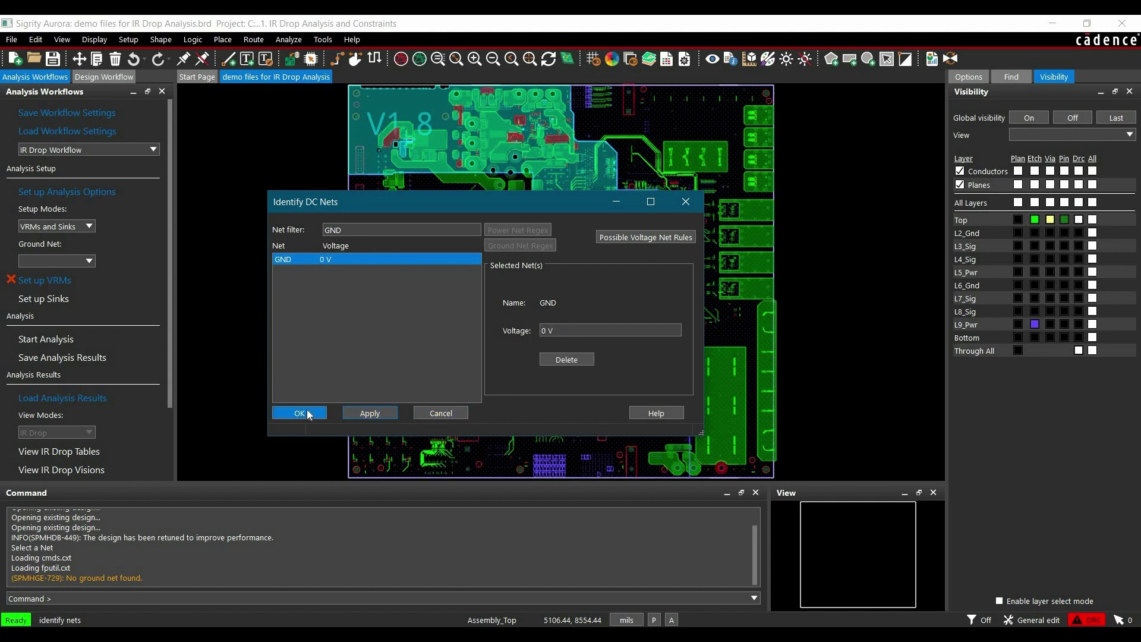
{"action": "left_click", "coordinate": [300, 413]}
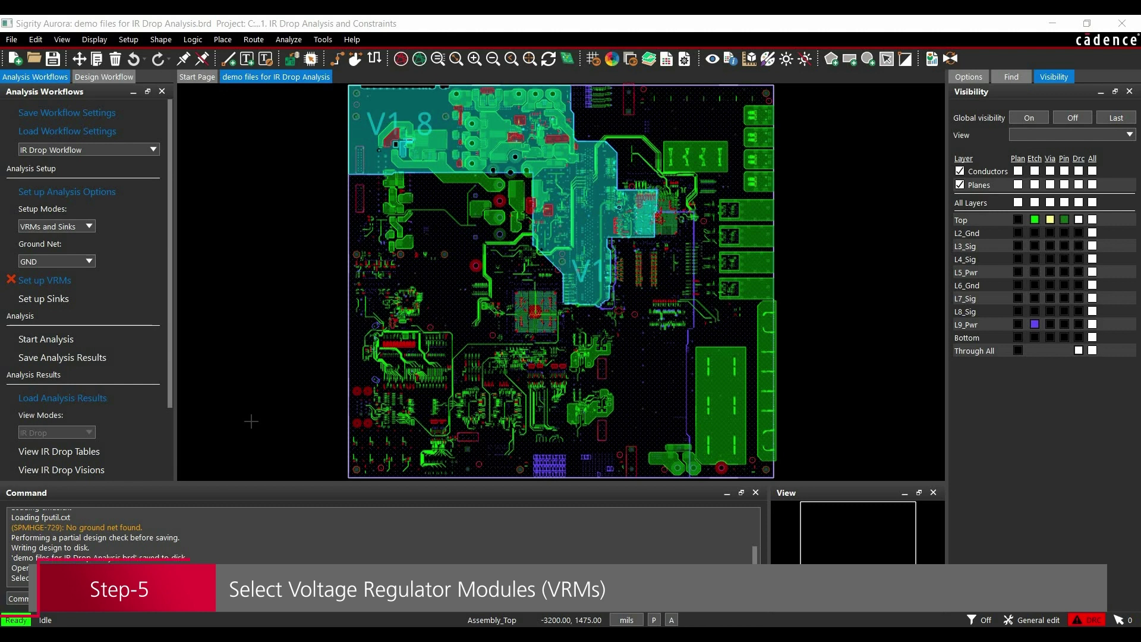
- Pick GND from the workflow's Ground Net dropdown
{"action": "left_click", "coordinate": [42, 265]}
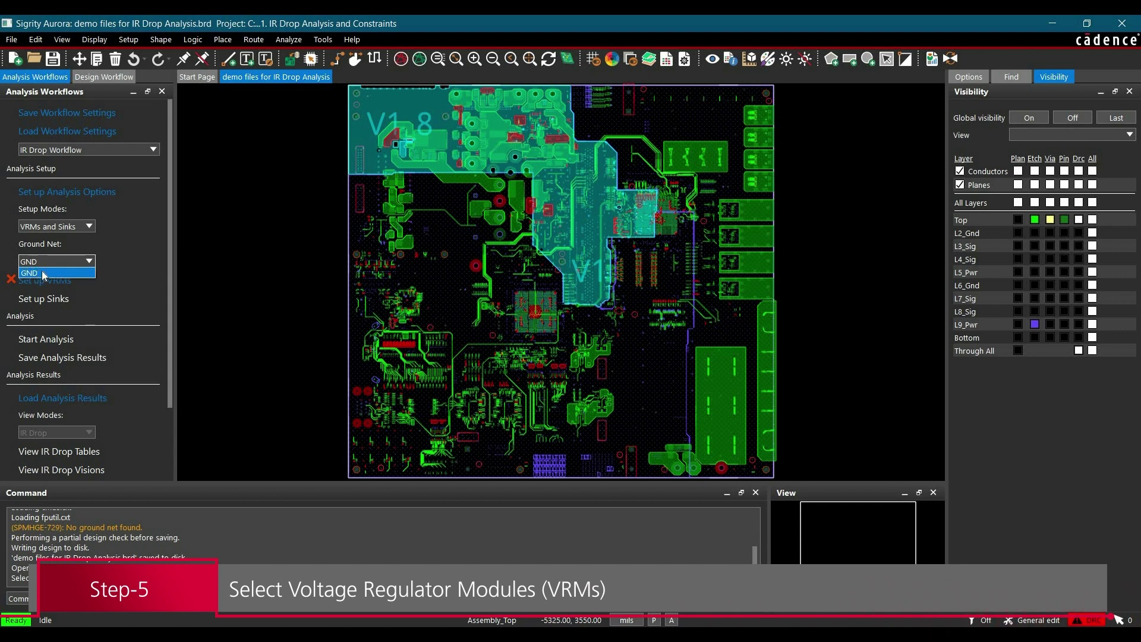
{"action": "left_click", "coordinate": [43, 274]}
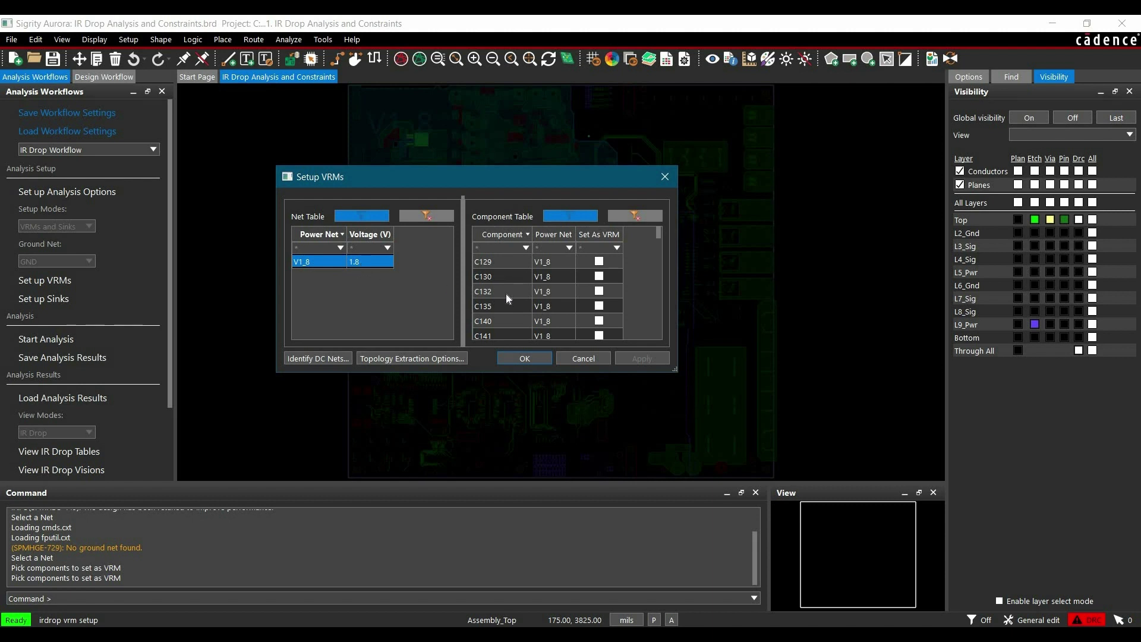
- Find U42 in the Component Table, tick Set As VRM for V1_8, then apply and close
{"action": "scroll", "coordinate": [526, 285], "scroll_direction": "down", "scroll_amount": 3}
{"action": "type", "text": "U"}
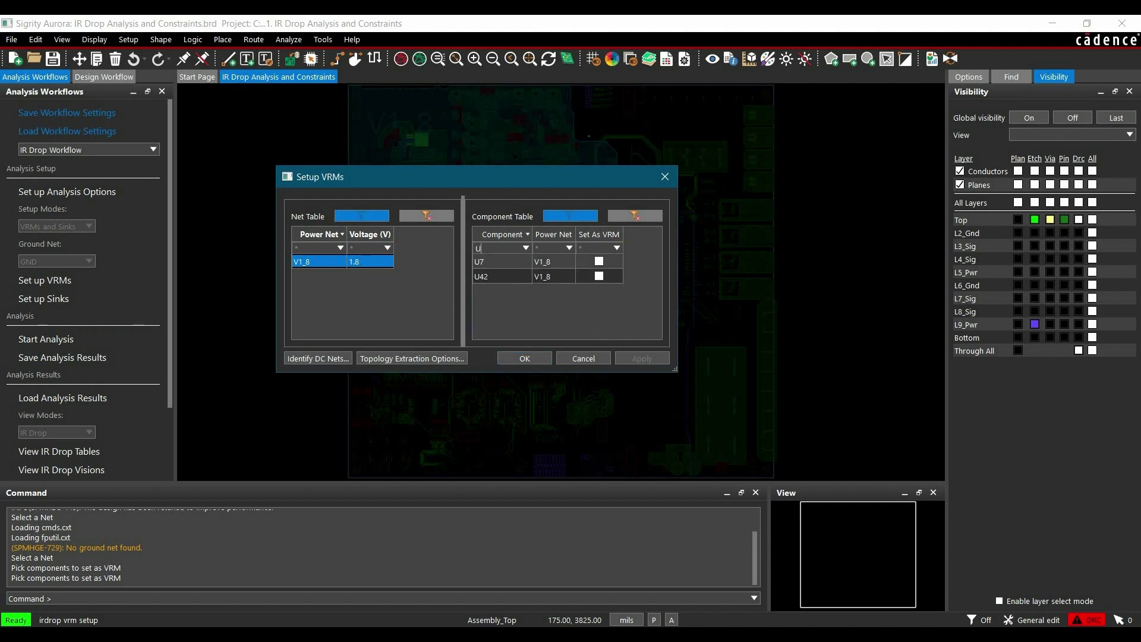
{"action": "type", "text": "42"}
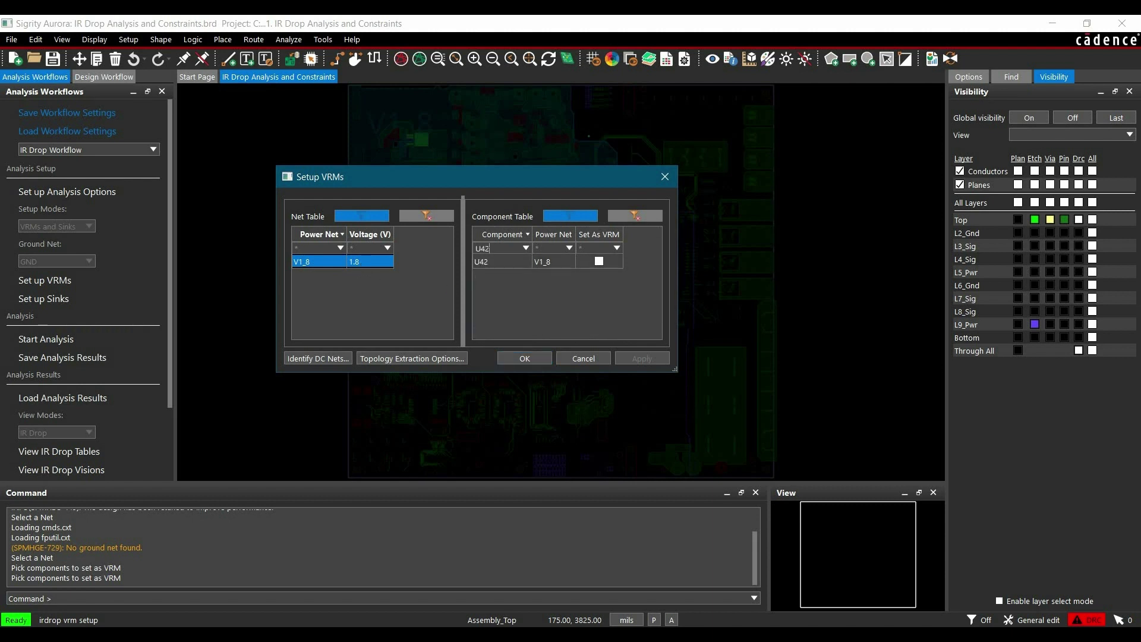
{"action": "left_click", "coordinate": [599, 264]}
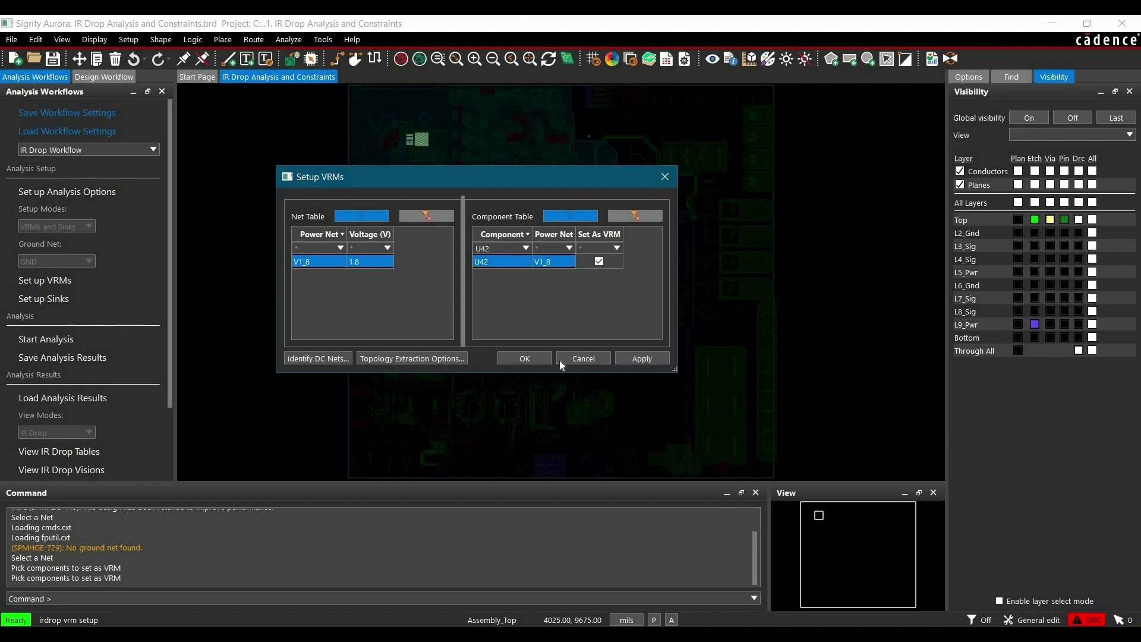
{"action": "left_click", "coordinate": [642, 358]}
{"action": "left_click", "coordinate": [532, 359]}
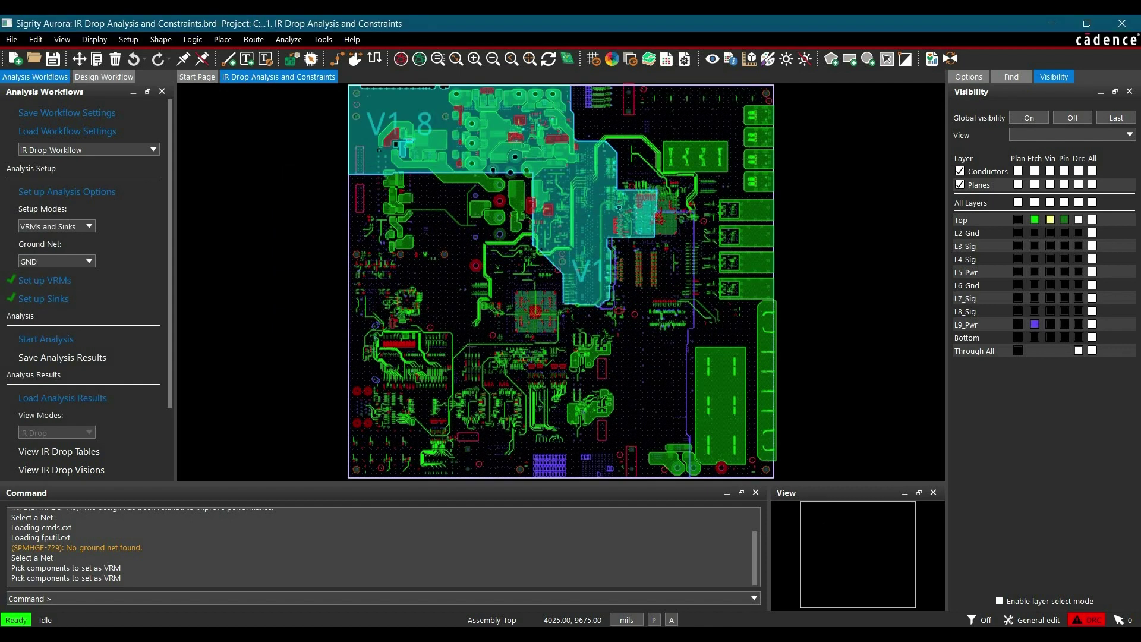
- In Setup Sinks, confirm U7 and XU1 as 1 A sinks with 5% tolerance
{"action": "left_click", "coordinate": [60, 302]}
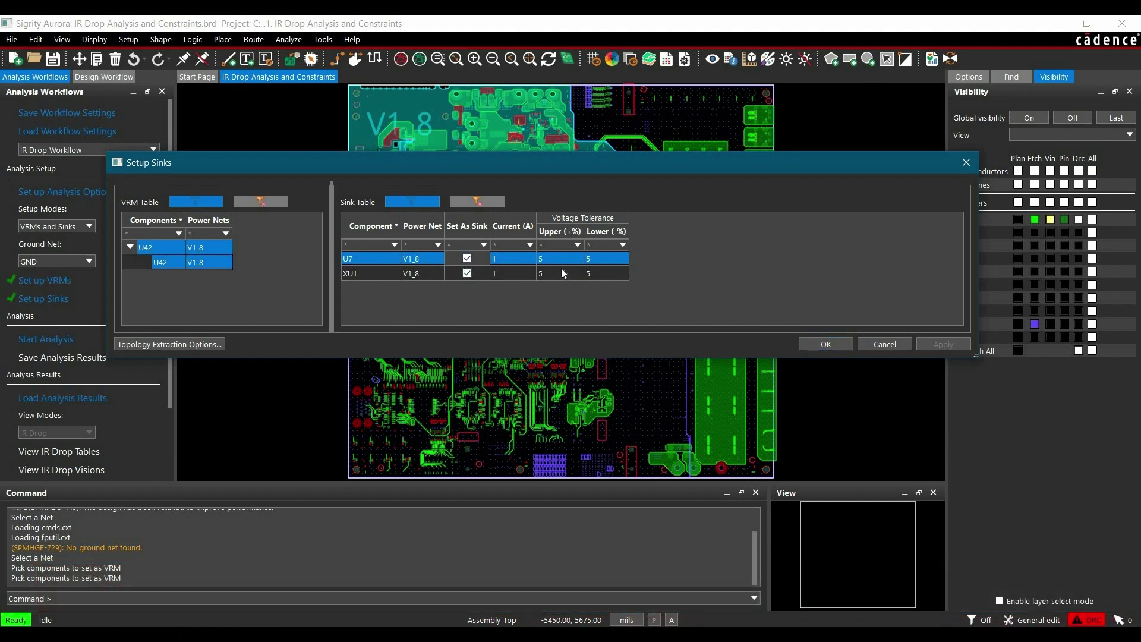
{"action": "left_click", "coordinate": [827, 344]}
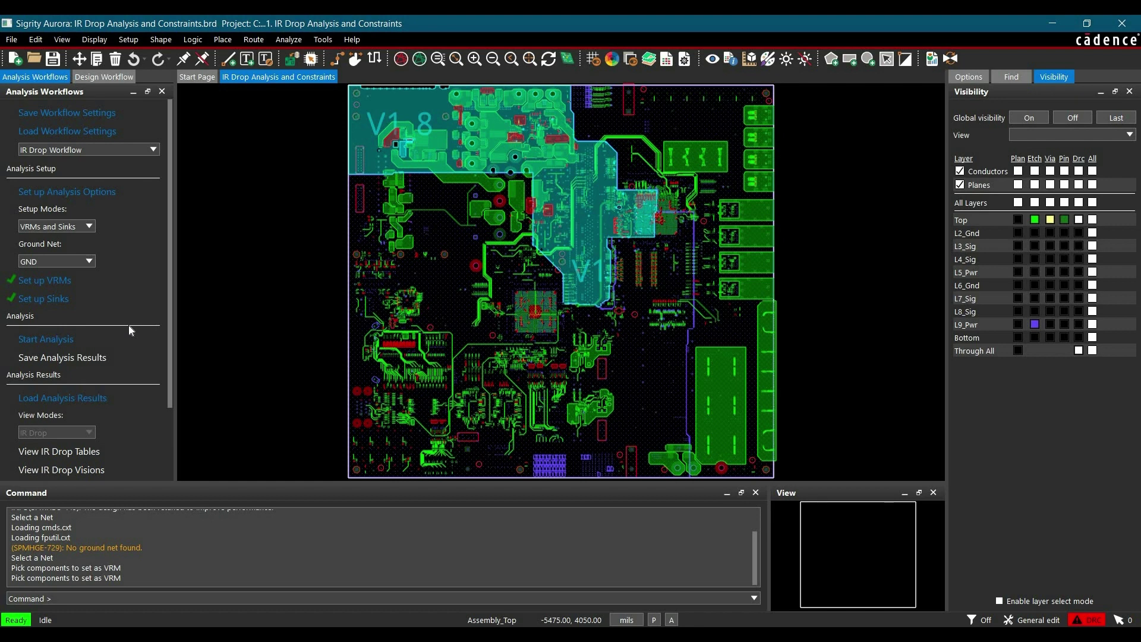
- Start the IR drop analysis and let the simulation run to successful completion
{"action": "scroll", "coordinate": [129, 325], "scroll_direction": "down", "scroll_amount": 2}
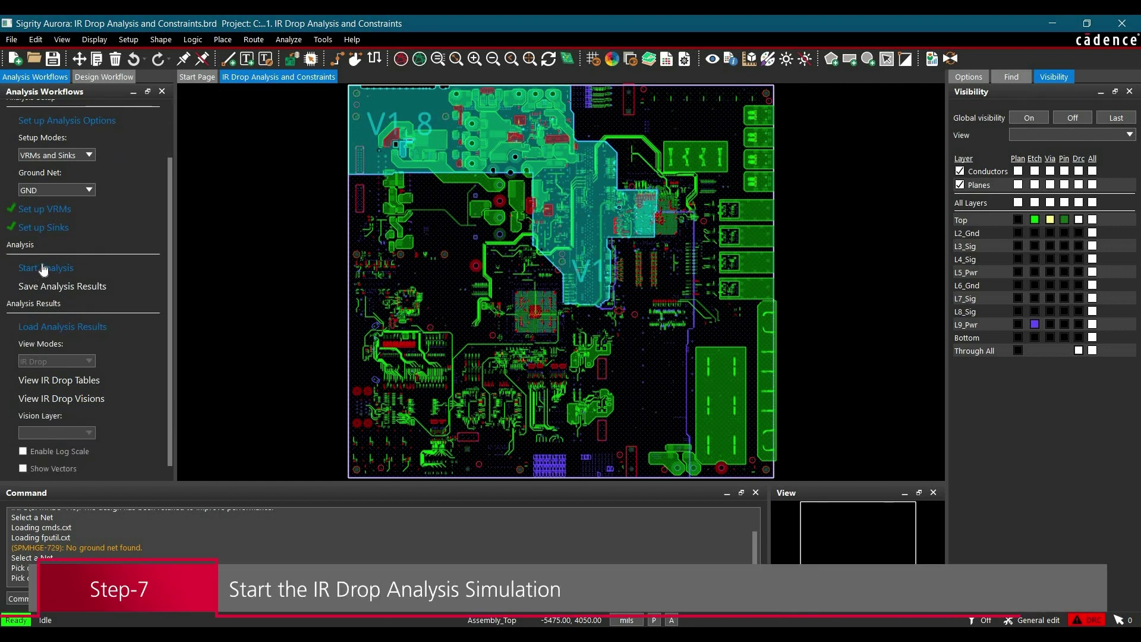
{"action": "left_click", "coordinate": [43, 269]}
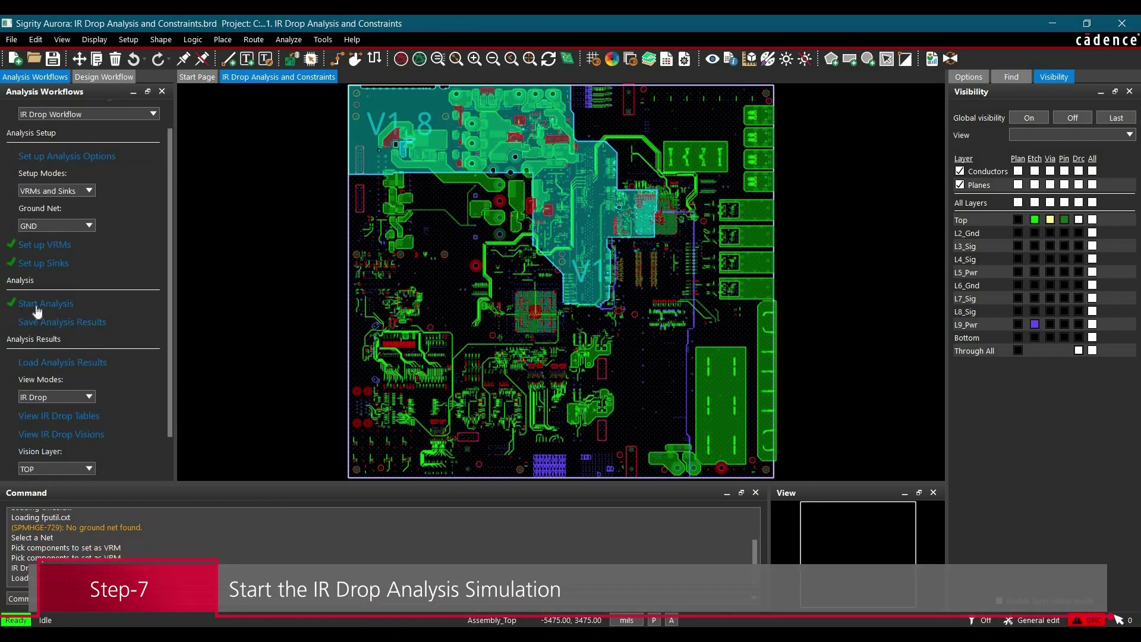
{"action": "scroll", "coordinate": [37, 310], "scroll_direction": "down", "scroll_amount": 3}
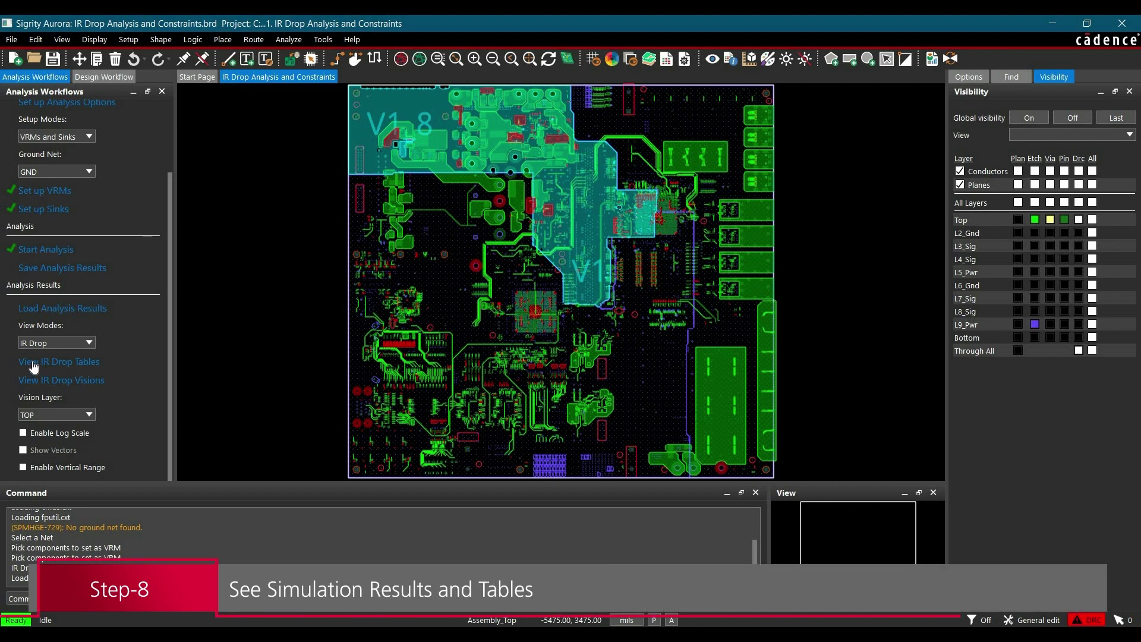
- Open the IR drop tables (U7 13.2184 mV, XU1 11.4805 mV, both PASS) and locate pin U7.A20
{"action": "left_click", "coordinate": [34, 367]}
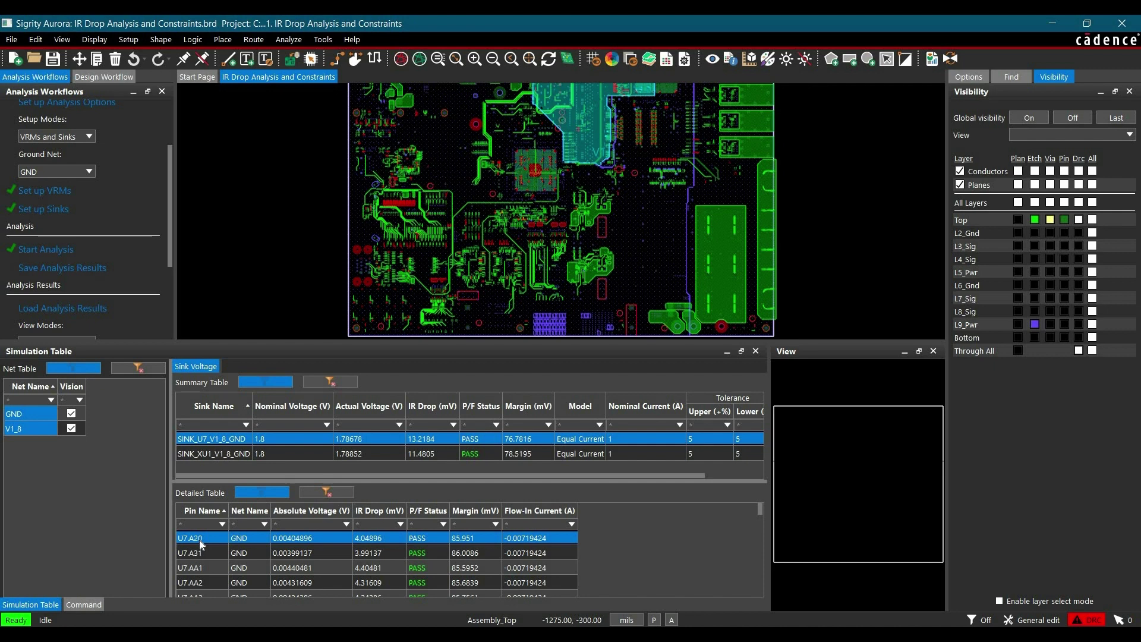
{"action": "left_click", "coordinate": [198, 540]}
{"action": "scroll", "coordinate": [439, 204], "scroll_direction": "down", "scroll_amount": 3}
{"action": "scroll", "coordinate": [439, 205], "scroll_direction": "up", "scroll_amount": 4}
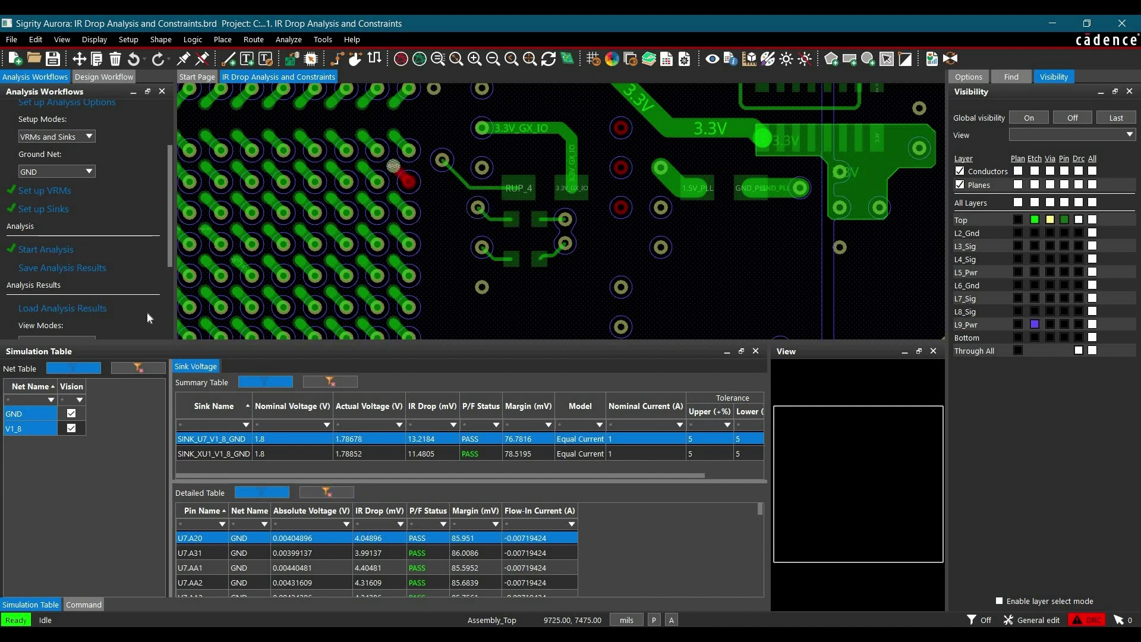
{"action": "scroll", "coordinate": [71, 231], "scroll_direction": "down", "scroll_amount": 4}
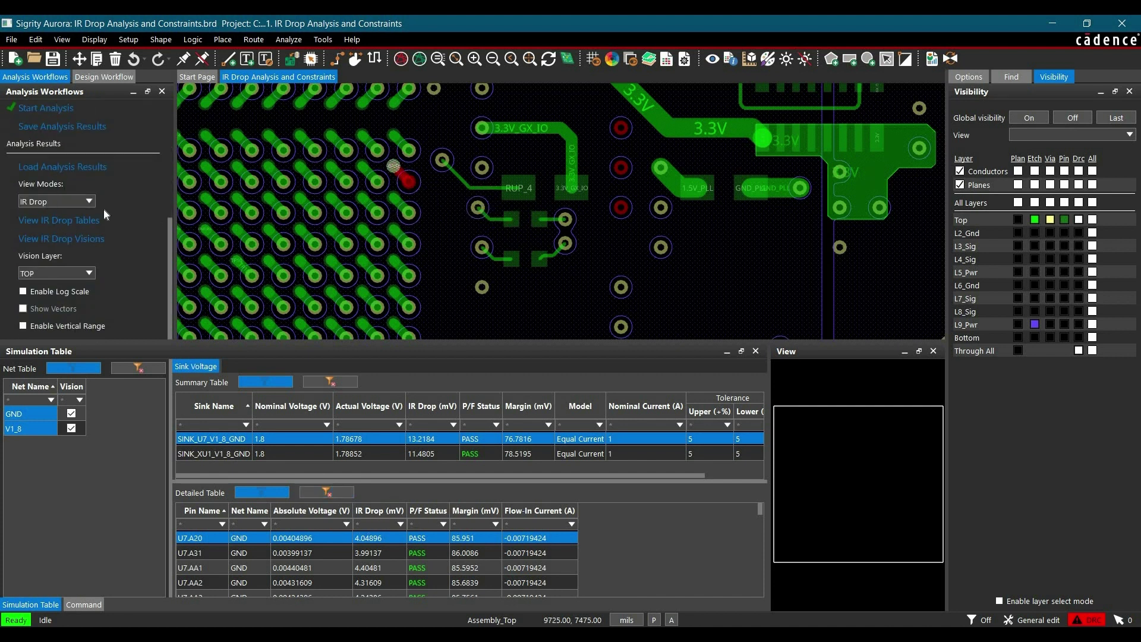
- Switch the result view mode to Current Density and zoom to the first failing via
{"action": "left_click", "coordinate": [66, 202]}
{"action": "left_click", "coordinate": [38, 234]}
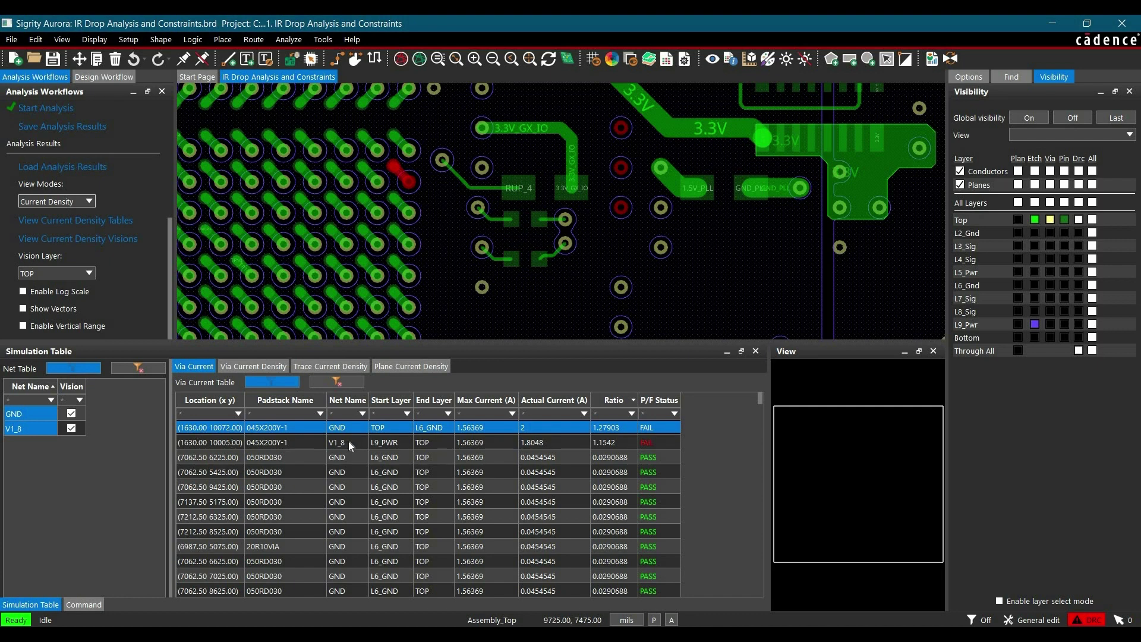
{"action": "double_click", "coordinate": [412, 429]}
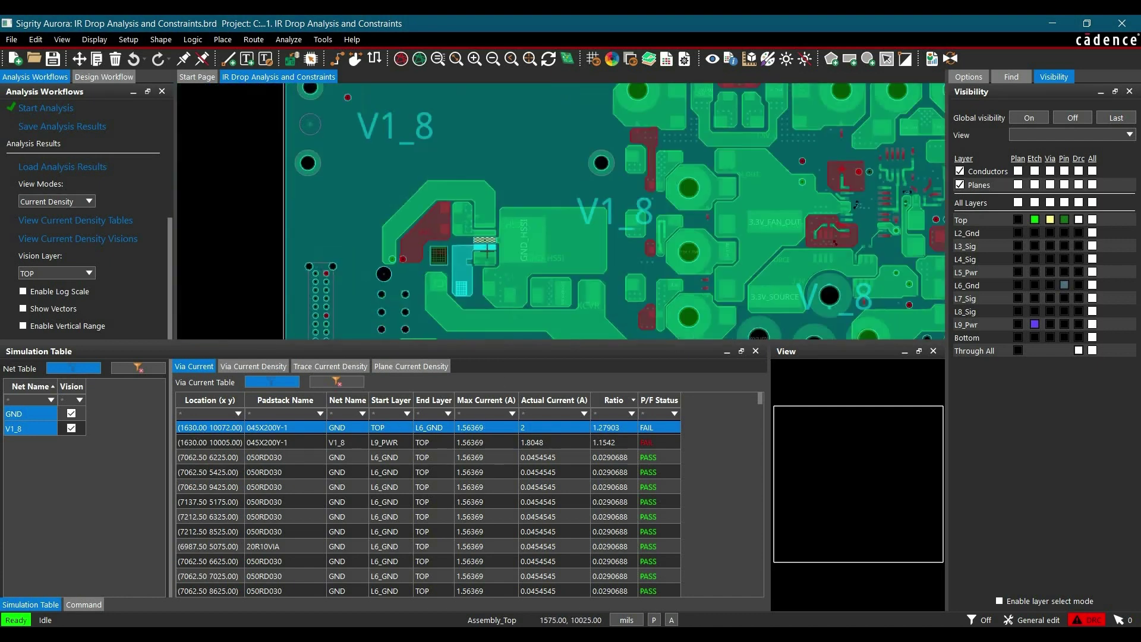
{"action": "scroll", "coordinate": [487, 253], "scroll_direction": "up", "scroll_amount": 2}
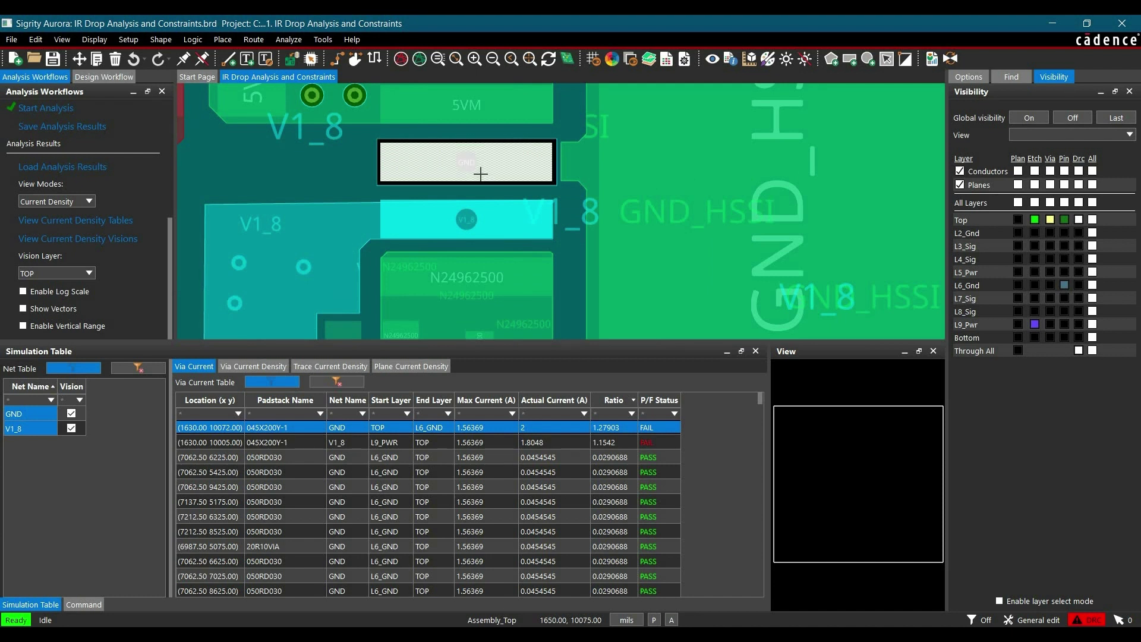
- Locate the failing V1_8 via (1.8048 A) on the L9_PWR layer
{"action": "mouse_move", "coordinate": [475, 156]}
{"action": "left_click", "coordinate": [434, 444]}
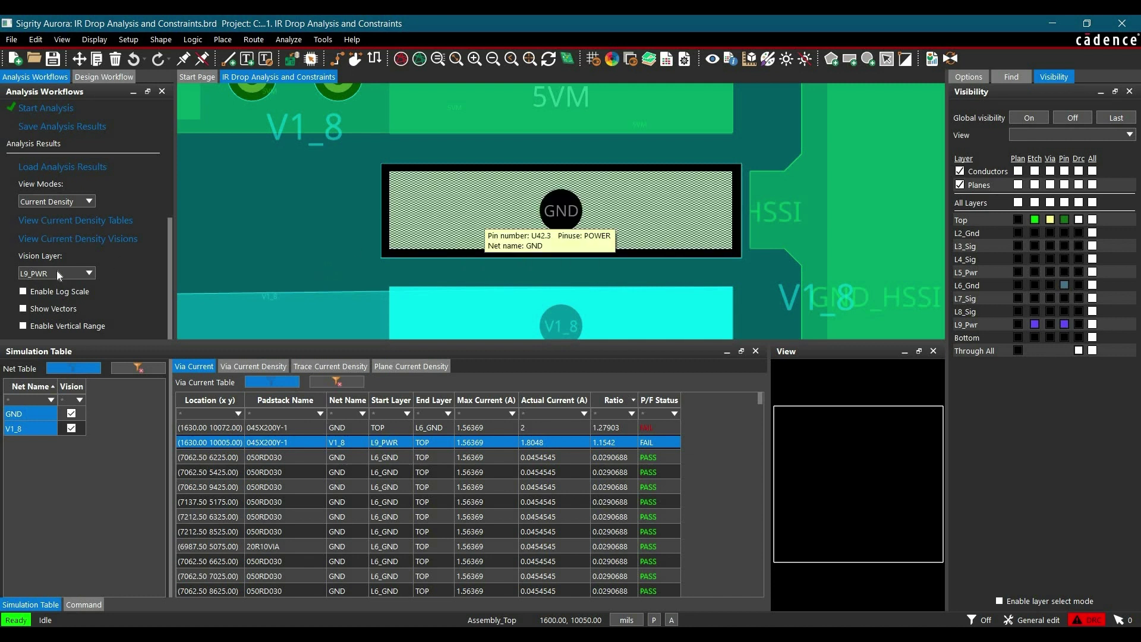
{"action": "left_click", "coordinate": [80, 273]}
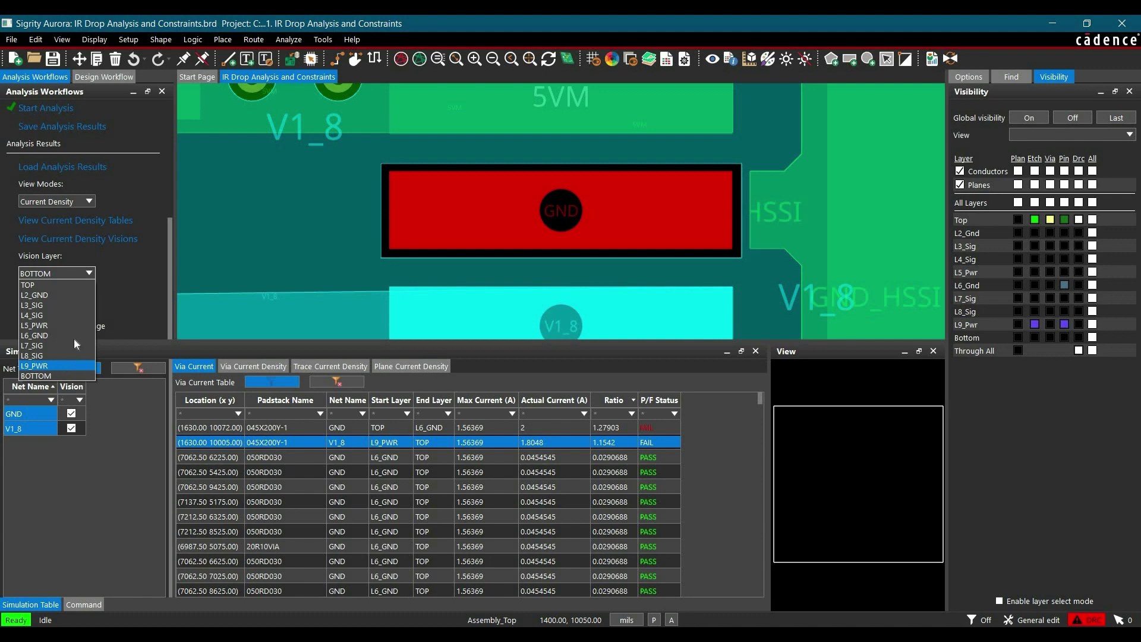
{"action": "left_click", "coordinate": [61, 364]}
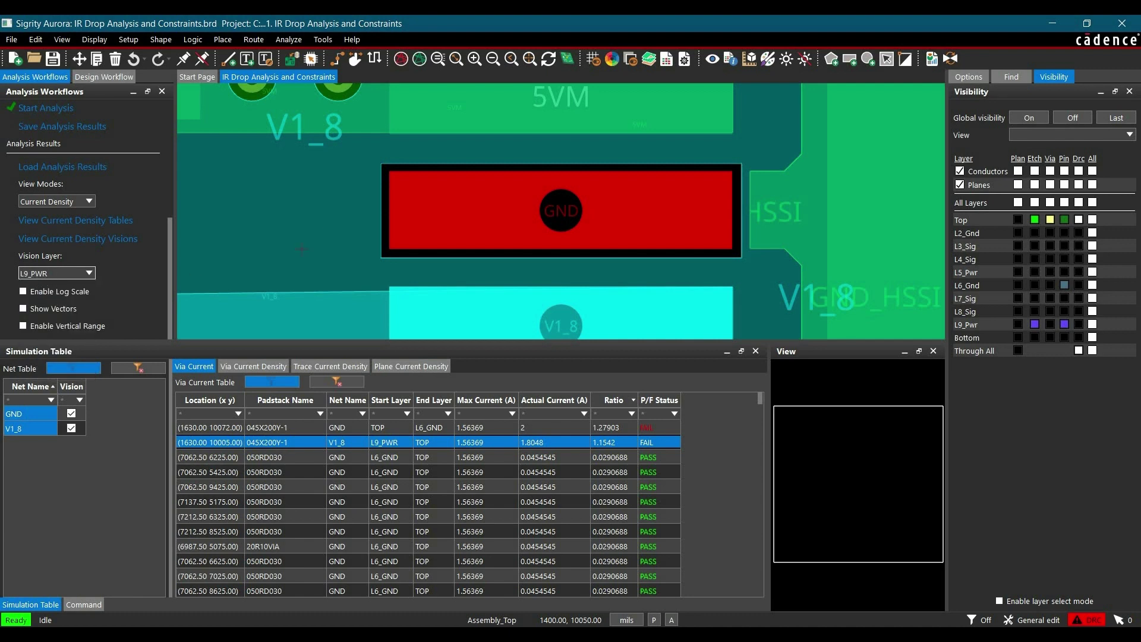
{"action": "scroll", "coordinate": [447, 243], "scroll_direction": "down", "scroll_amount": 5}
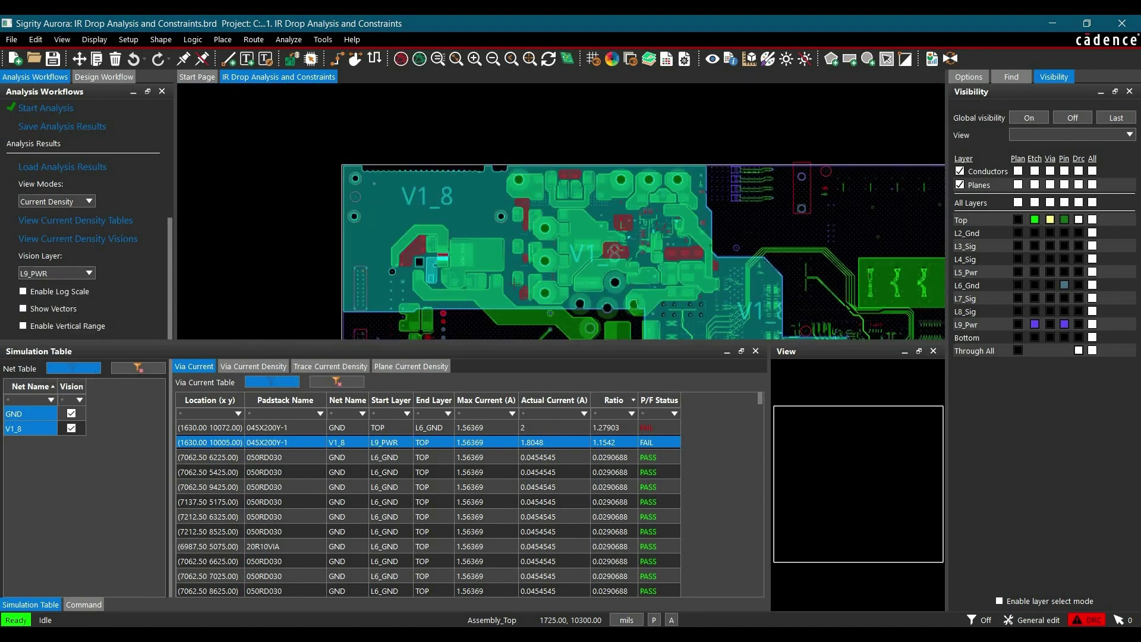
{"action": "scroll", "coordinate": [446, 243], "scroll_direction": "down", "scroll_amount": 2}
{"action": "scroll", "coordinate": [447, 242], "scroll_direction": "up", "scroll_amount": 2}
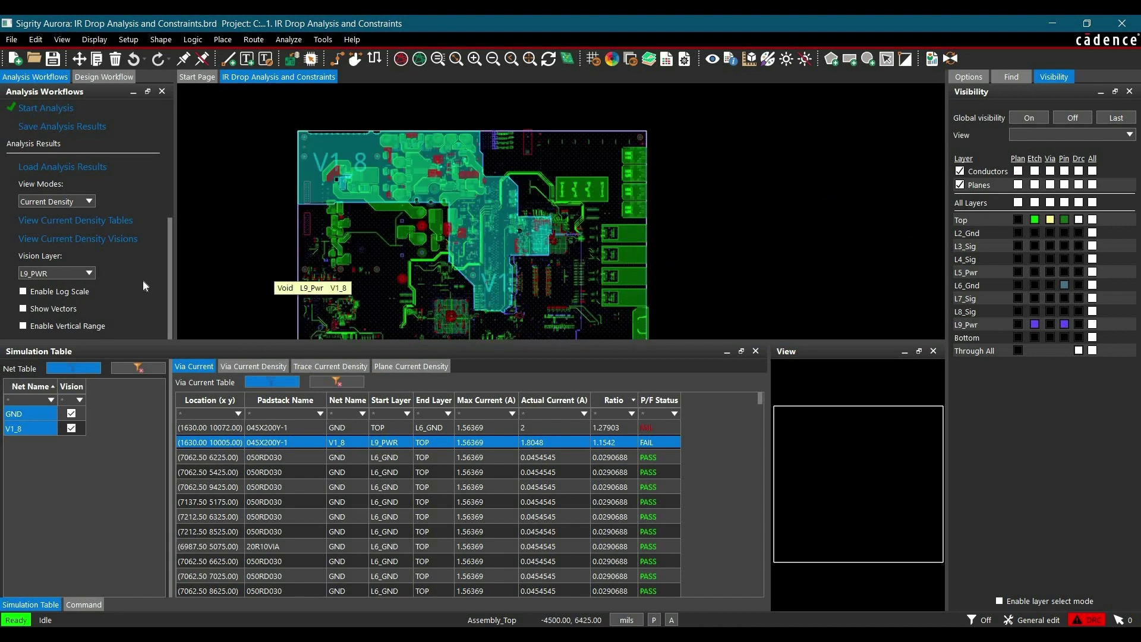
{"action": "scroll", "coordinate": [148, 276], "scroll_direction": "up", "scroll_amount": 2}
{"action": "scroll", "coordinate": [154, 269], "scroll_direction": "down", "scroll_amount": 1}
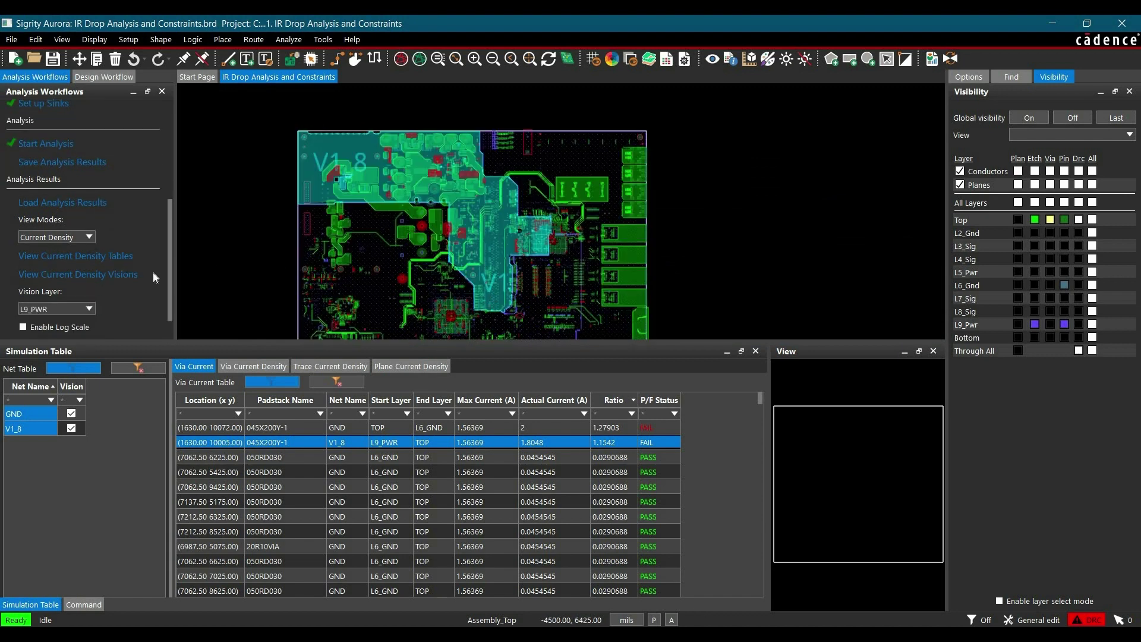
{"action": "scroll", "coordinate": [152, 272], "scroll_direction": "down", "scroll_amount": 1}
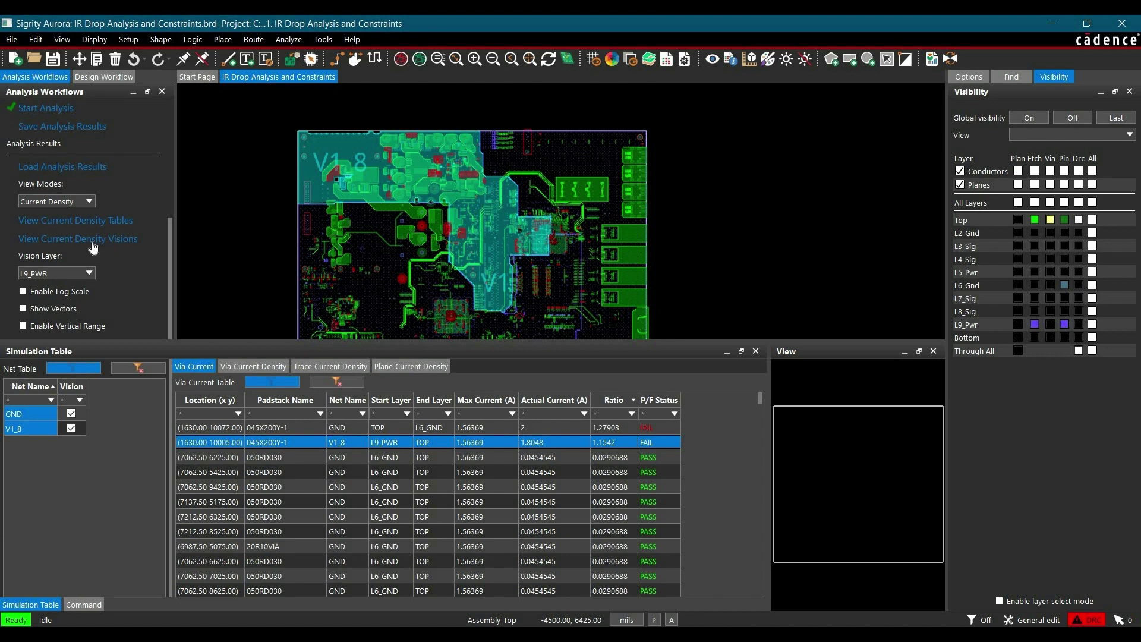
- Display the L9_PWR current density colour map, ranging 0.10 to 43.37 A/mm2
{"action": "left_click", "coordinate": [59, 241]}
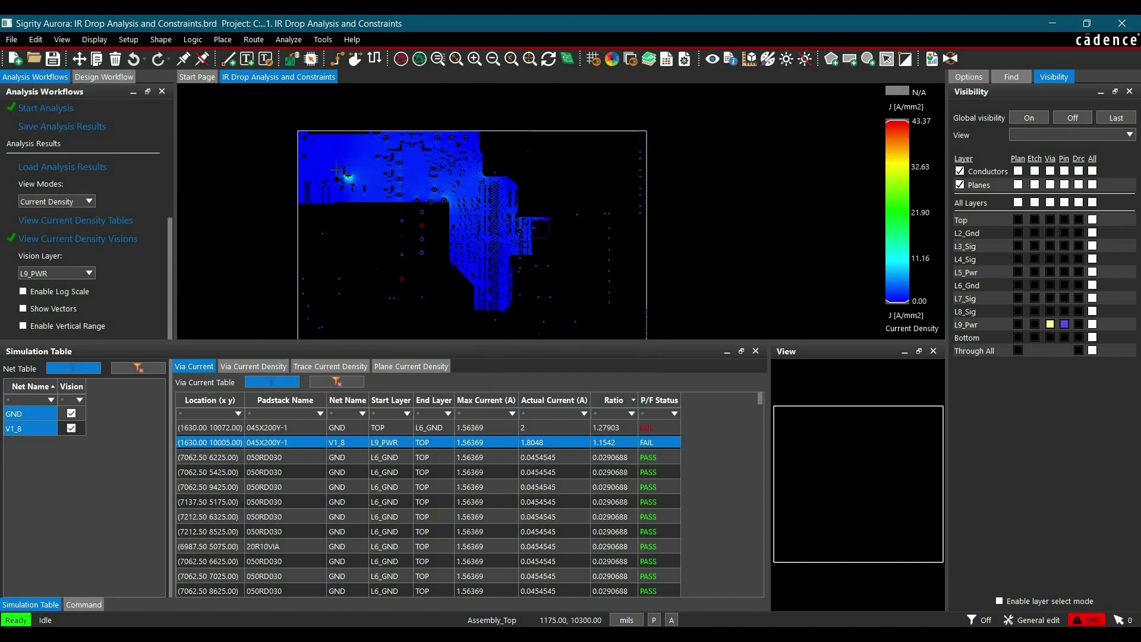
{"action": "scroll", "coordinate": [384, 200], "scroll_direction": "up", "scroll_amount": 1}
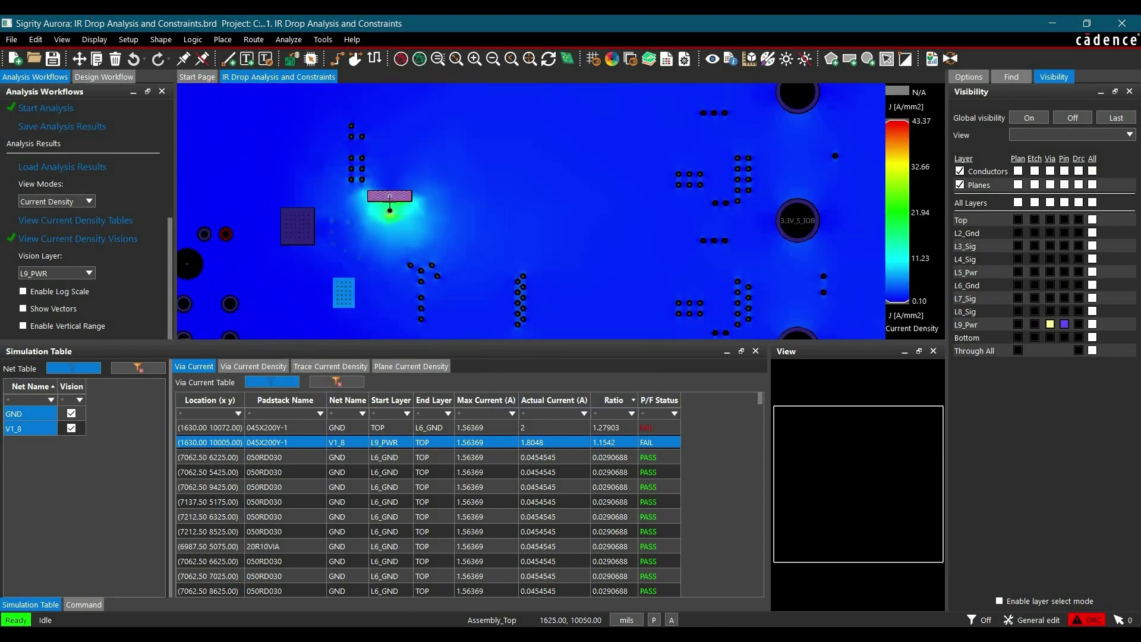
{"action": "left_click", "coordinate": [58, 273]}
- Change the view mode to IR Drop and turn on the IR drop colour map
{"action": "left_click", "coordinate": [62, 237]}
{"action": "left_click", "coordinate": [57, 201]}
{"action": "left_click", "coordinate": [60, 220]}
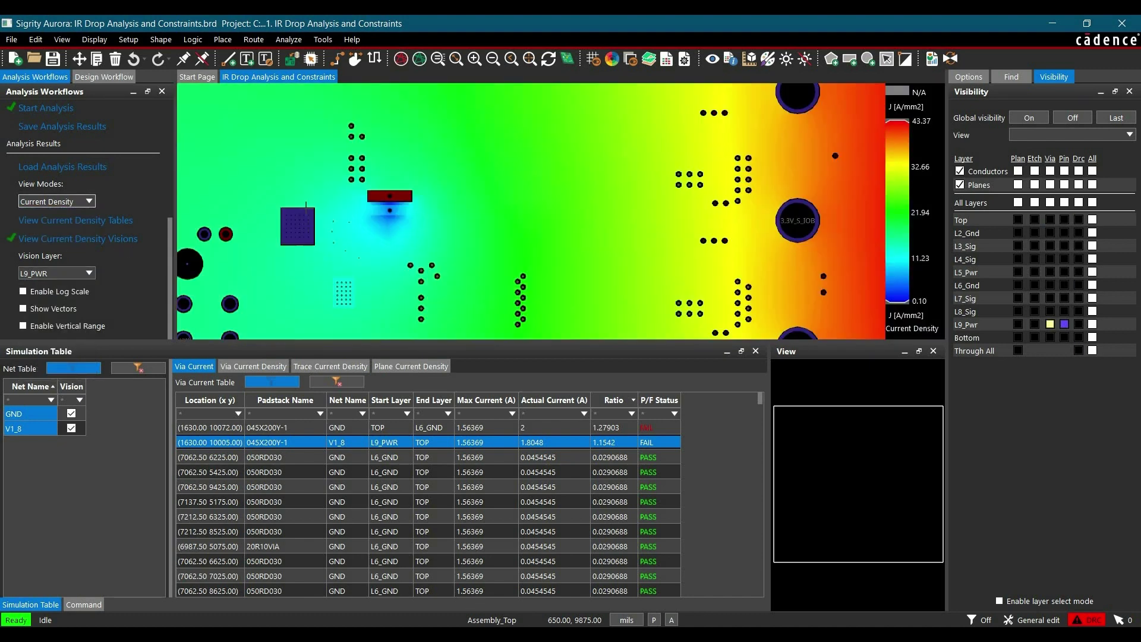
- Zoom in and out on the red and yellow region of the L9_PWR IR drop map
{"action": "scroll", "coordinate": [452, 220], "scroll_direction": "down", "scroll_amount": 2}
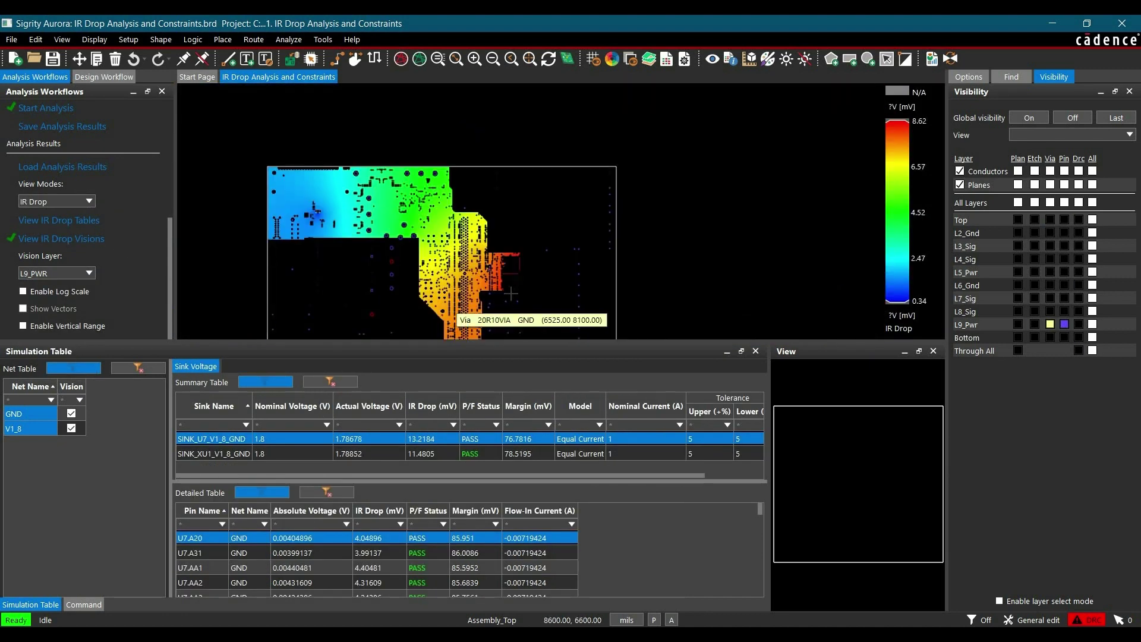
{"action": "scroll", "coordinate": [480, 174], "scroll_direction": "up", "scroll_amount": 2}
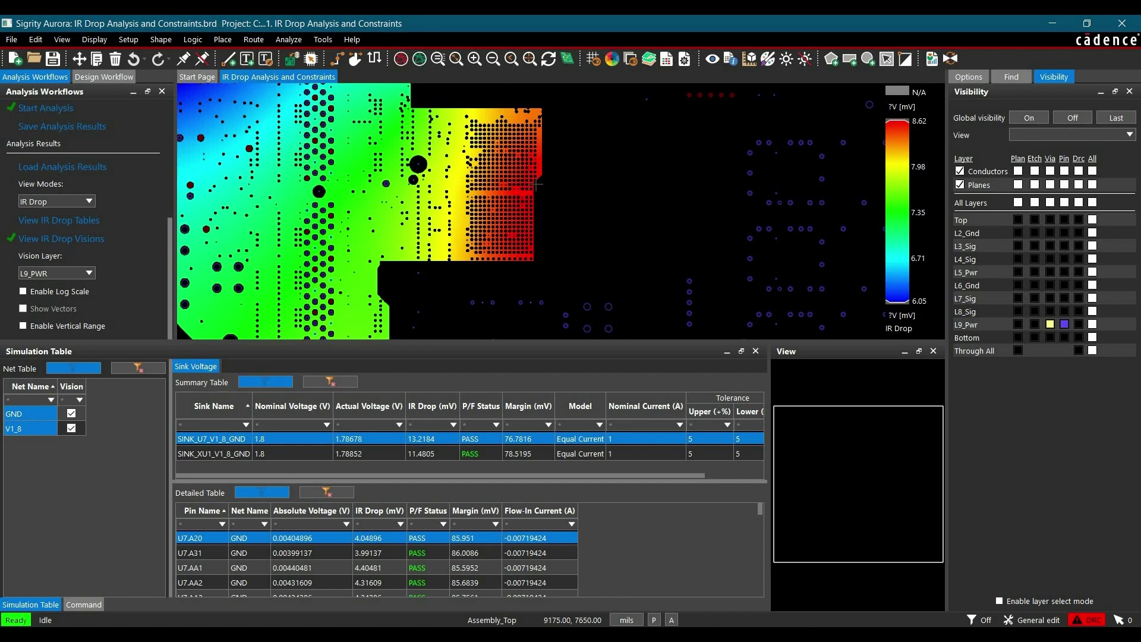
{"action": "scroll", "coordinate": [544, 207], "scroll_direction": "down", "scroll_amount": 2}
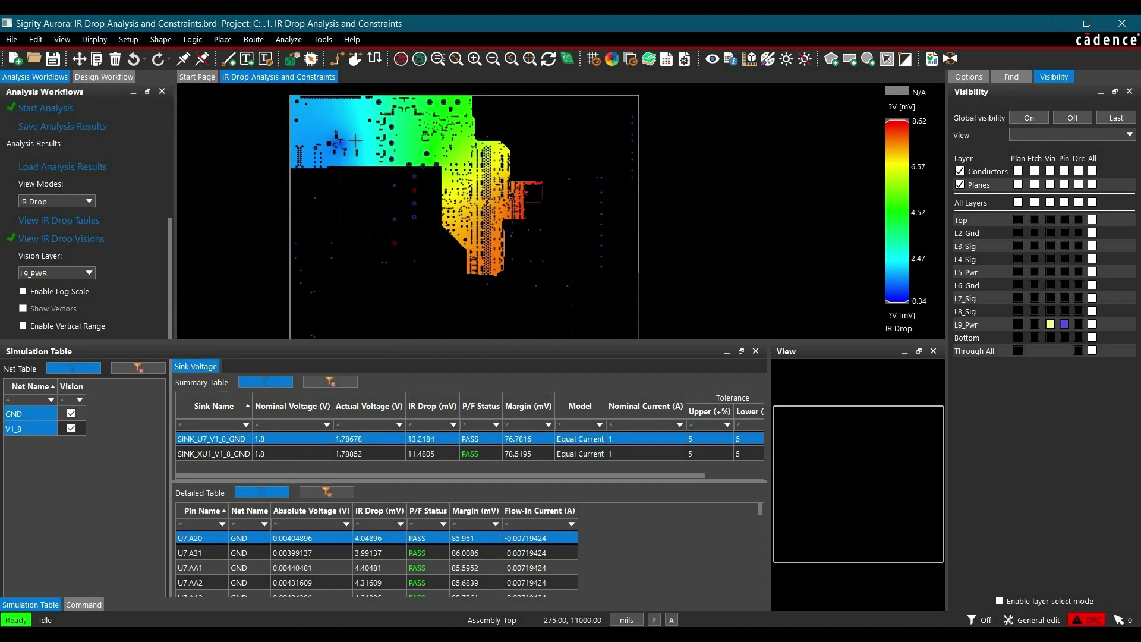
{"action": "scroll", "coordinate": [500, 179], "scroll_direction": "up", "scroll_amount": 2}
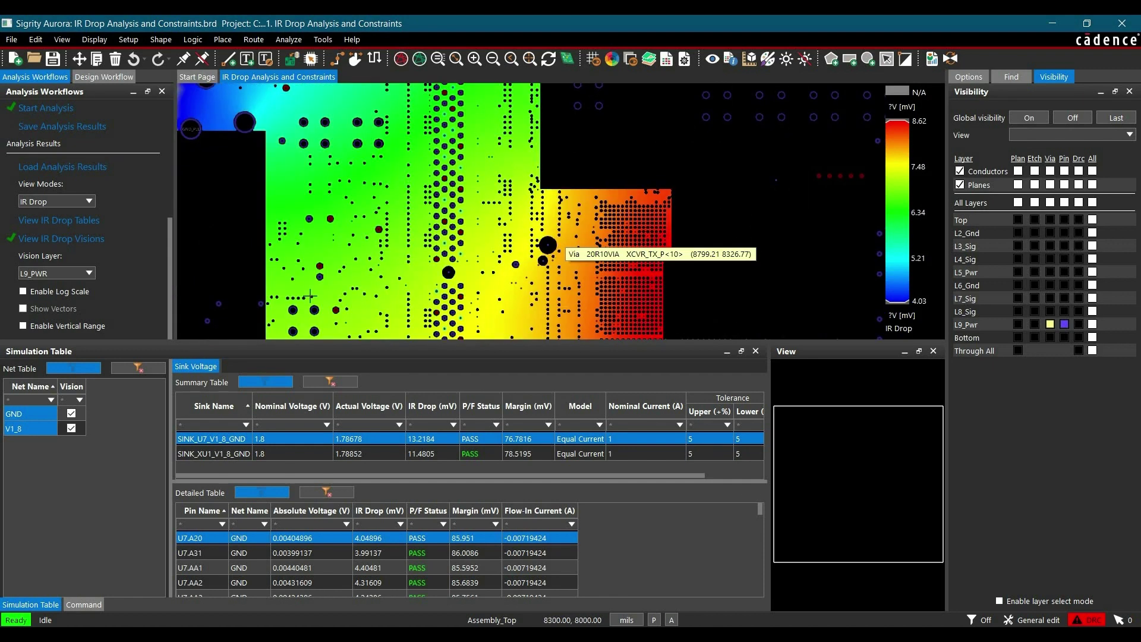